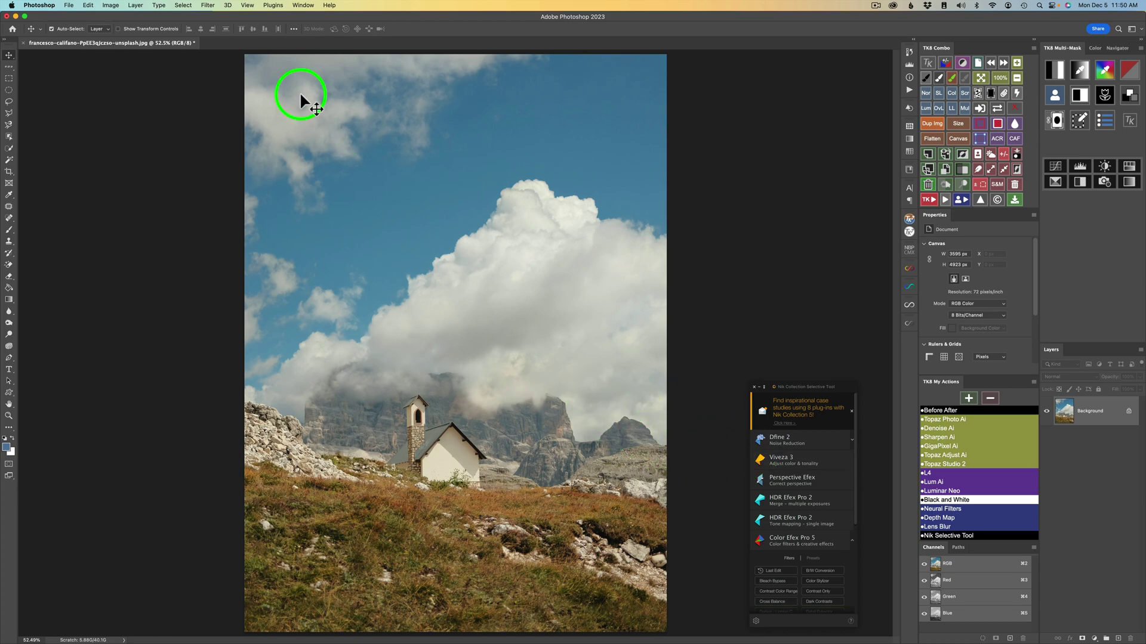
{"action": "left_click", "coordinate": [67, 5]}
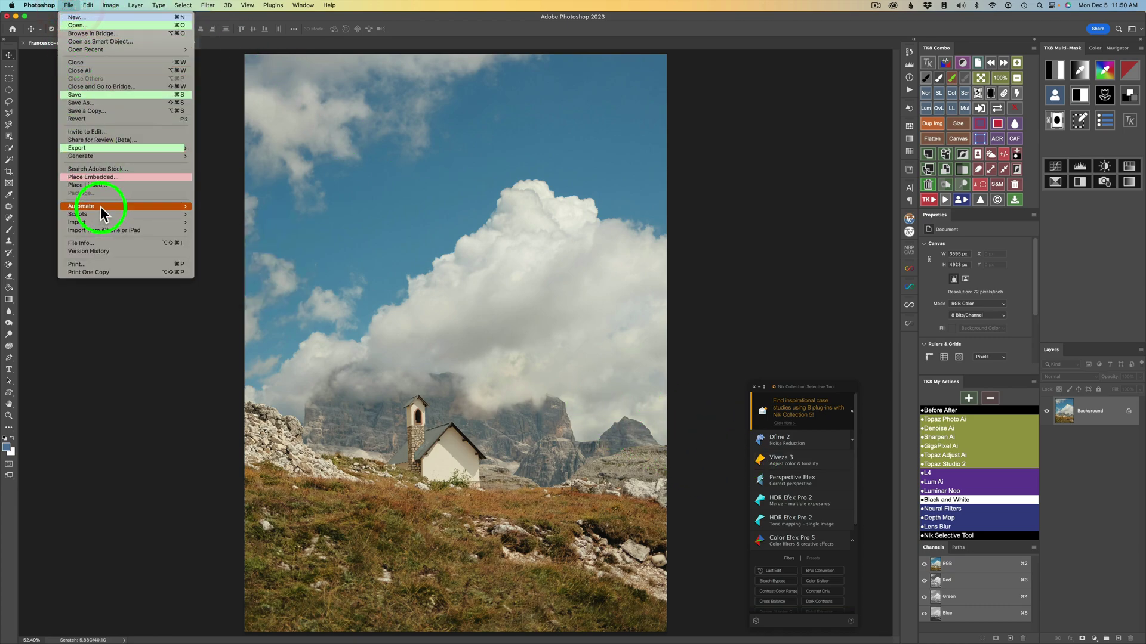
{"action": "mouse_move", "coordinate": [102, 206]}
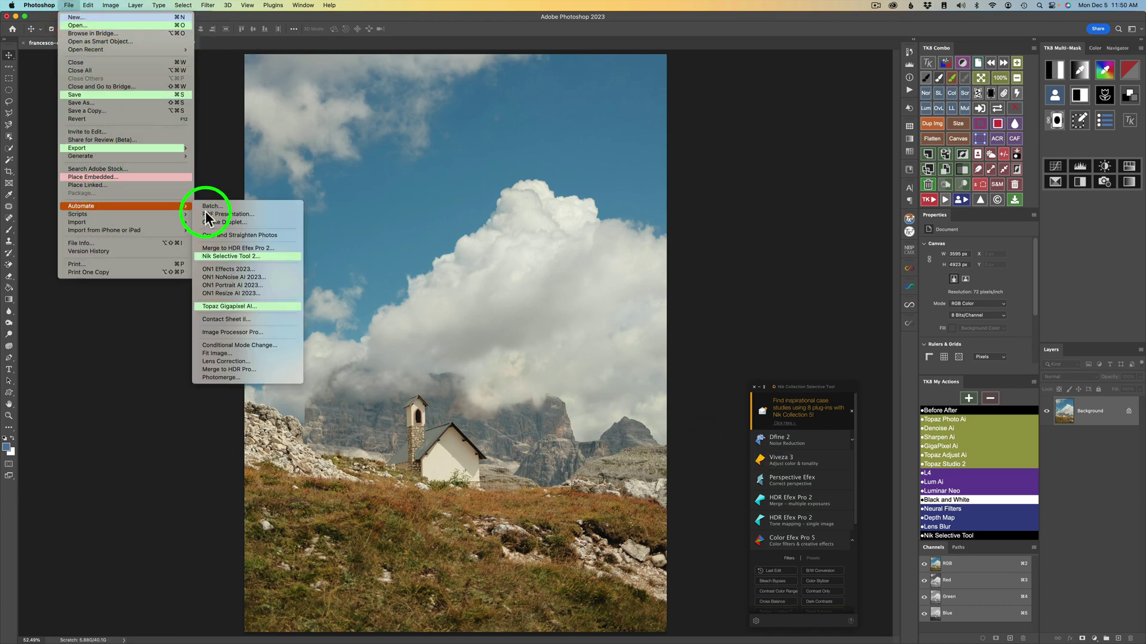
{"action": "left_click", "coordinate": [819, 250]}
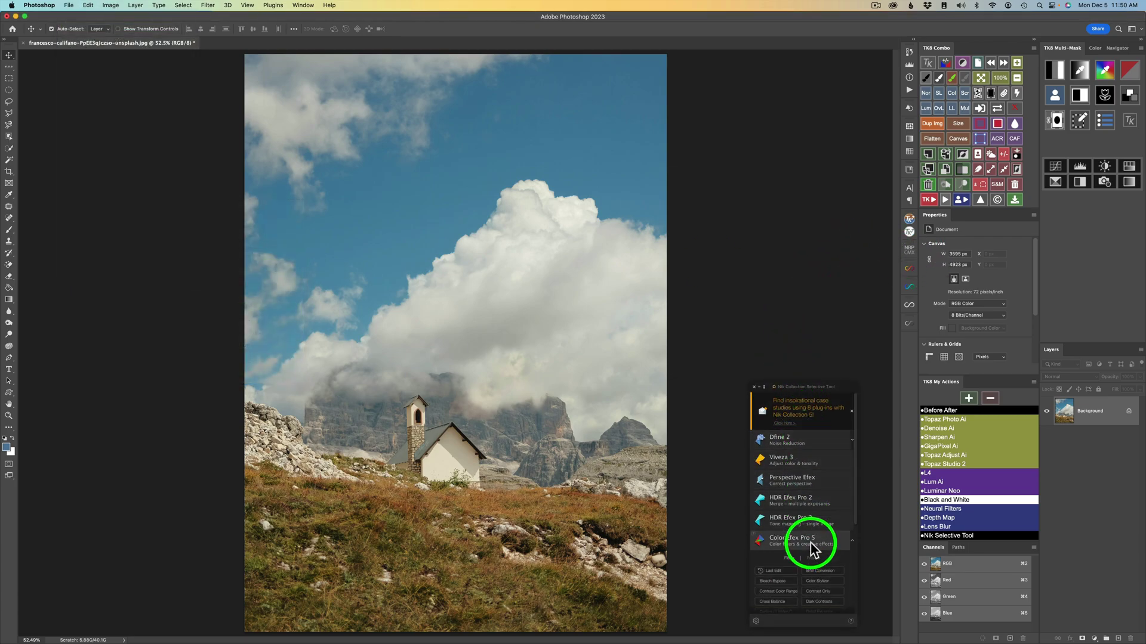
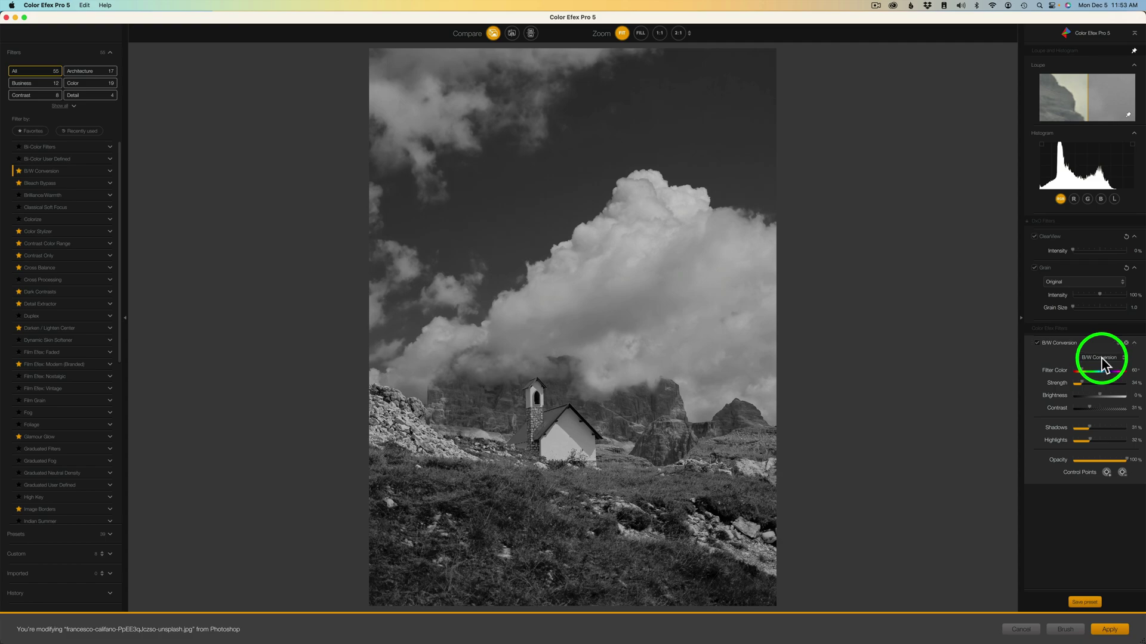
- Set the B/W Conversion filter color to about 30° and its strength to about 137%
{"action": "left_click", "coordinate": [1101, 357]}
{"action": "left_click", "coordinate": [1065, 356]}
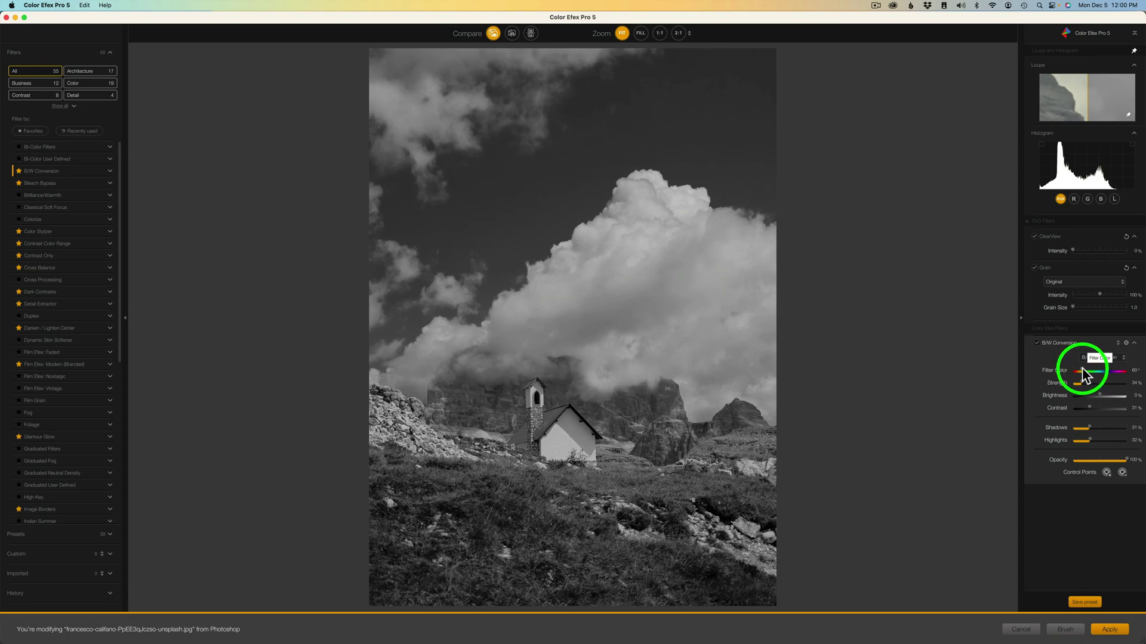
{"action": "left_click_drag", "start_coordinate": [1079, 374], "coordinate": [1066, 371]}
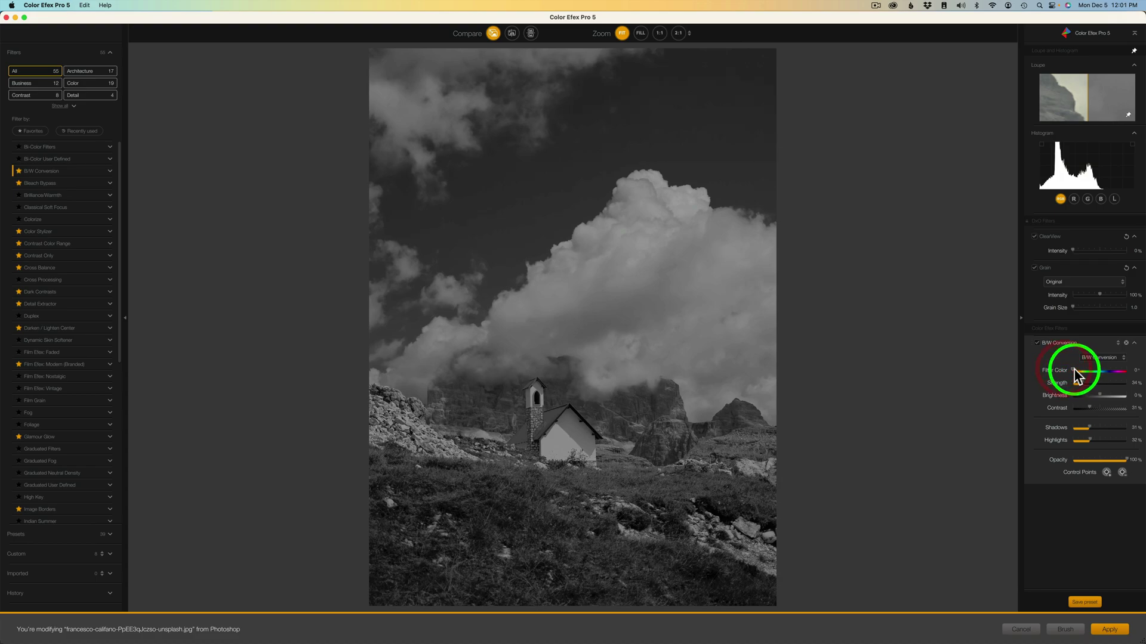
{"action": "mouse_move", "coordinate": [1075, 373]}
{"action": "left_mouse_down"}
{"action": "mouse_move", "coordinate": [1132, 372]}
{"action": "mouse_move", "coordinate": [1081, 371]}
{"action": "left_mouse_up"}
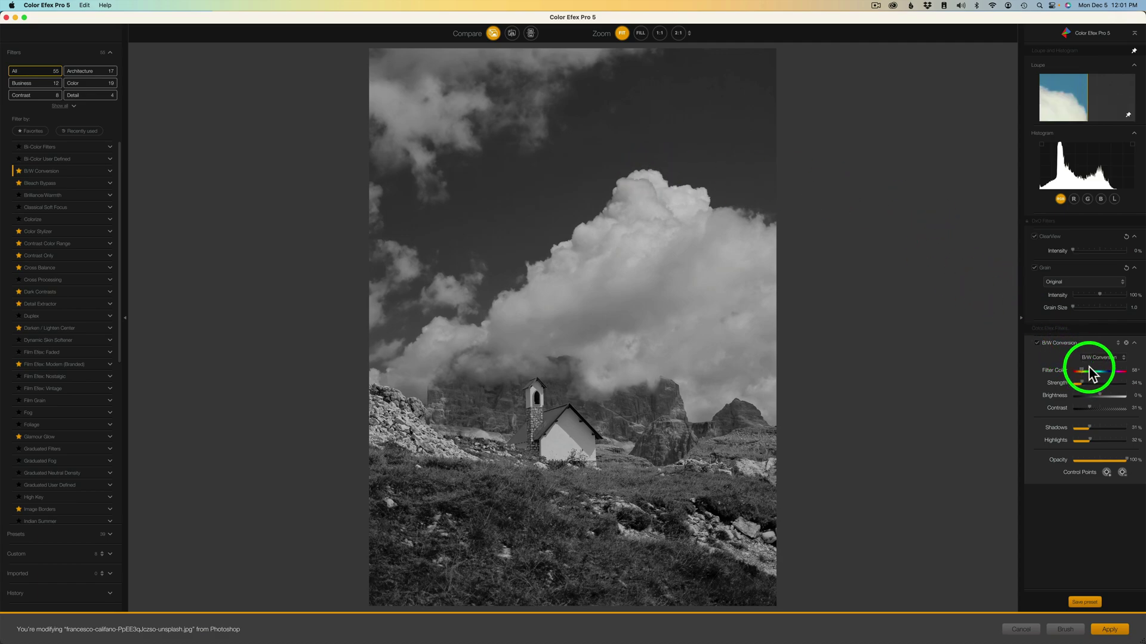
{"action": "left_click_drag", "start_coordinate": [1080, 368], "coordinate": [1080, 367]}
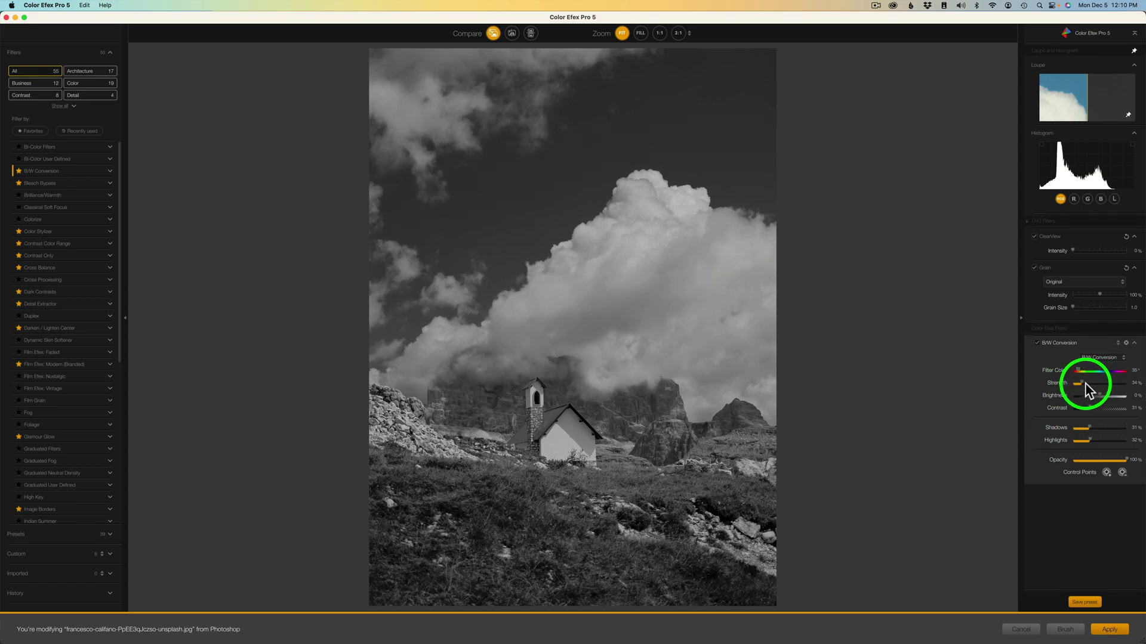
{"action": "left_click_drag", "start_coordinate": [1084, 382], "coordinate": [1098, 382]}
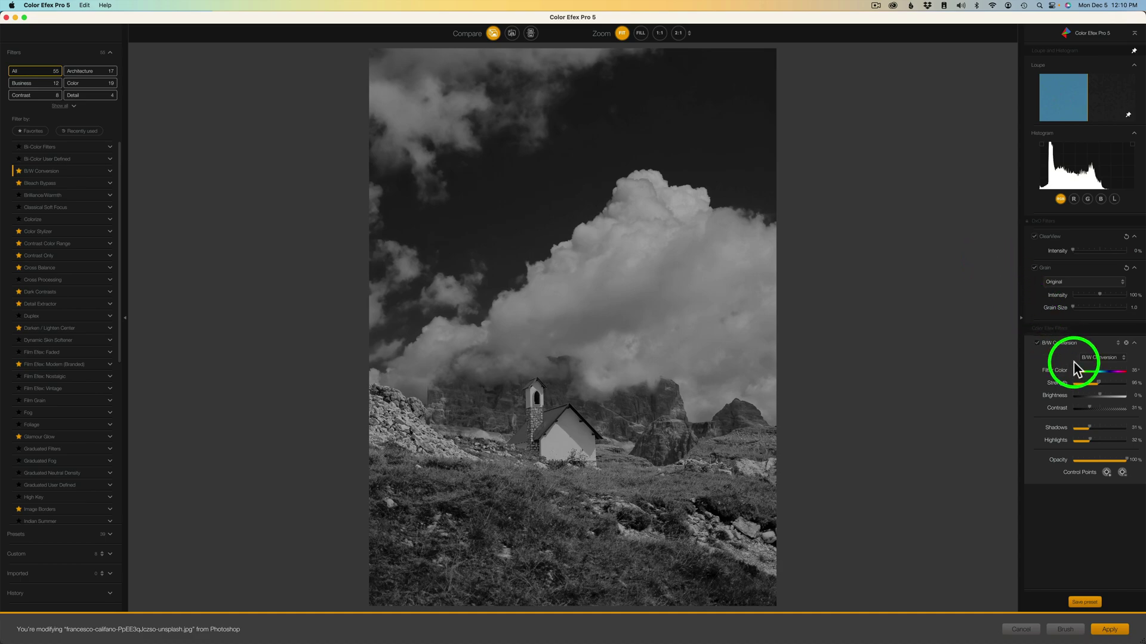
{"action": "left_click_drag", "start_coordinate": [1099, 384], "coordinate": [1108, 381]}
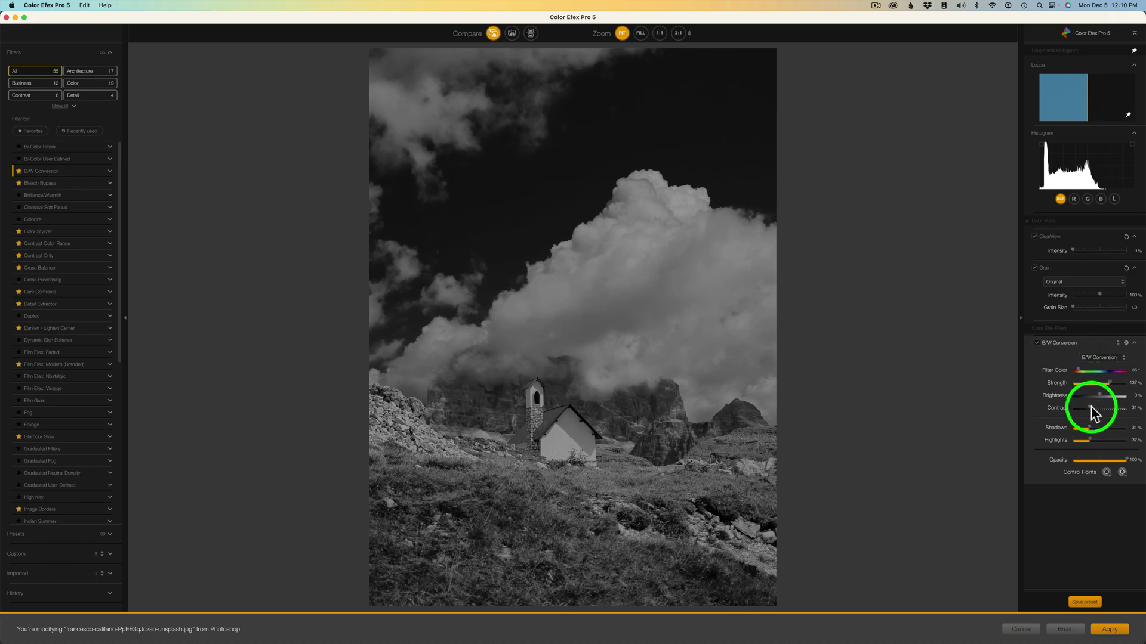
- Increase the B/W Conversion contrast to about 72% and the brightness to about 35%
{"action": "left_click_drag", "start_coordinate": [1090, 405], "coordinate": [1110, 409]}
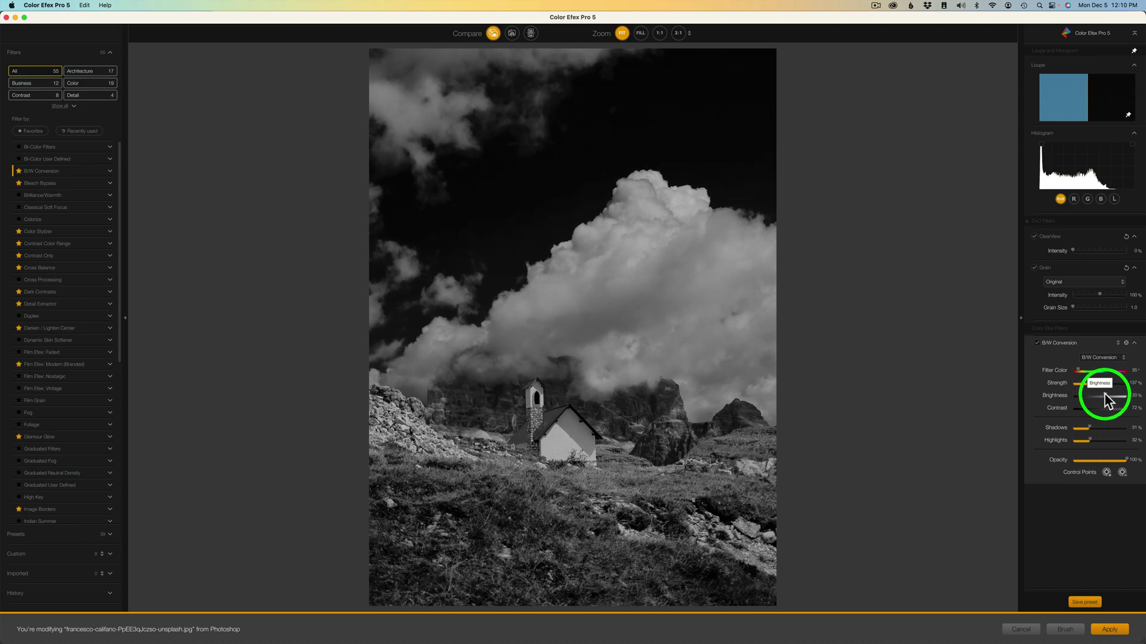
{"action": "left_click_drag", "start_coordinate": [1101, 394], "coordinate": [1107, 397]}
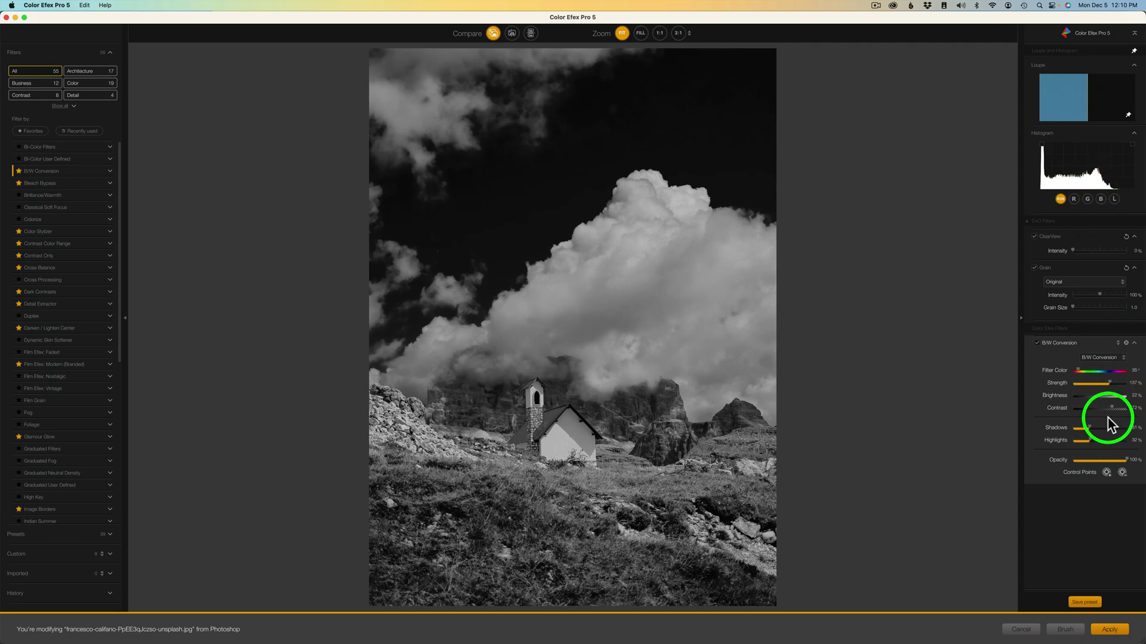
{"action": "left_click_drag", "start_coordinate": [1106, 397], "coordinate": [1117, 399]}
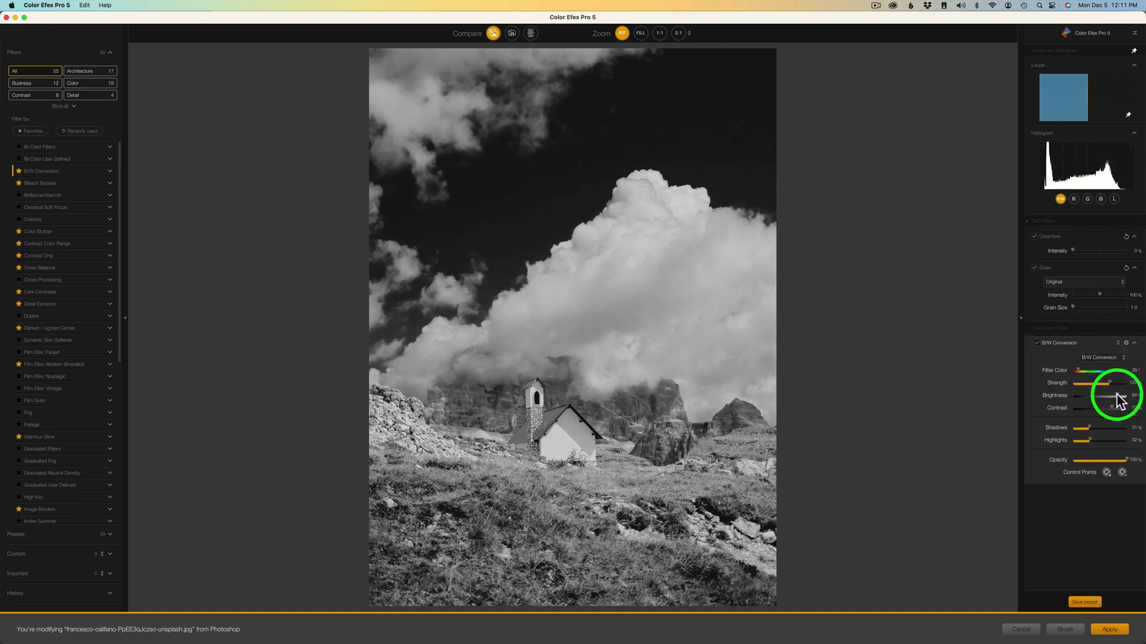
{"action": "left_click_drag", "start_coordinate": [1113, 399], "coordinate": [1109, 396]}
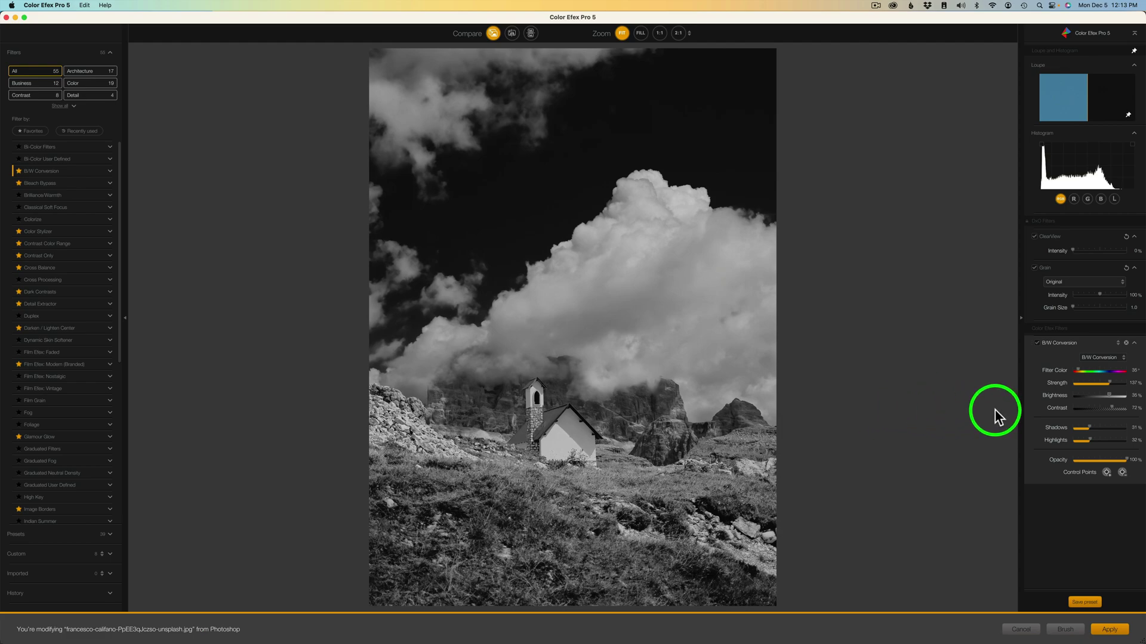
- Compare the B/W Conversion and Tonal Enhancer conversion methods, finishing with Tonal Enhancer selected
{"action": "left_click", "coordinate": [1115, 363]}
{"action": "left_click", "coordinate": [1115, 381]}
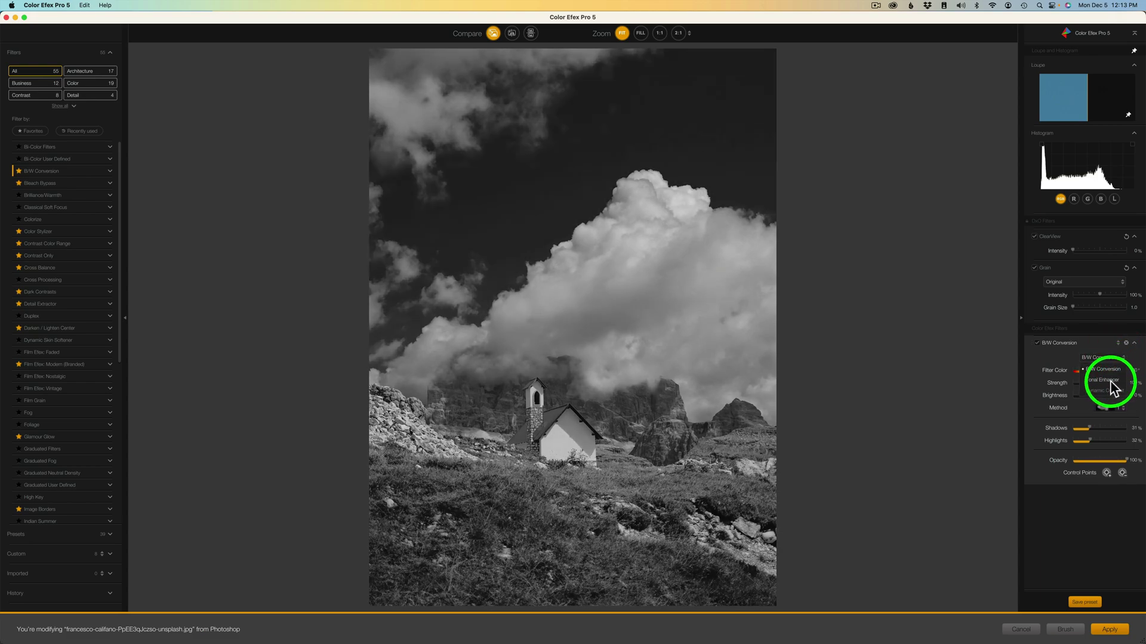
{"action": "left_click", "coordinate": [1111, 379]}
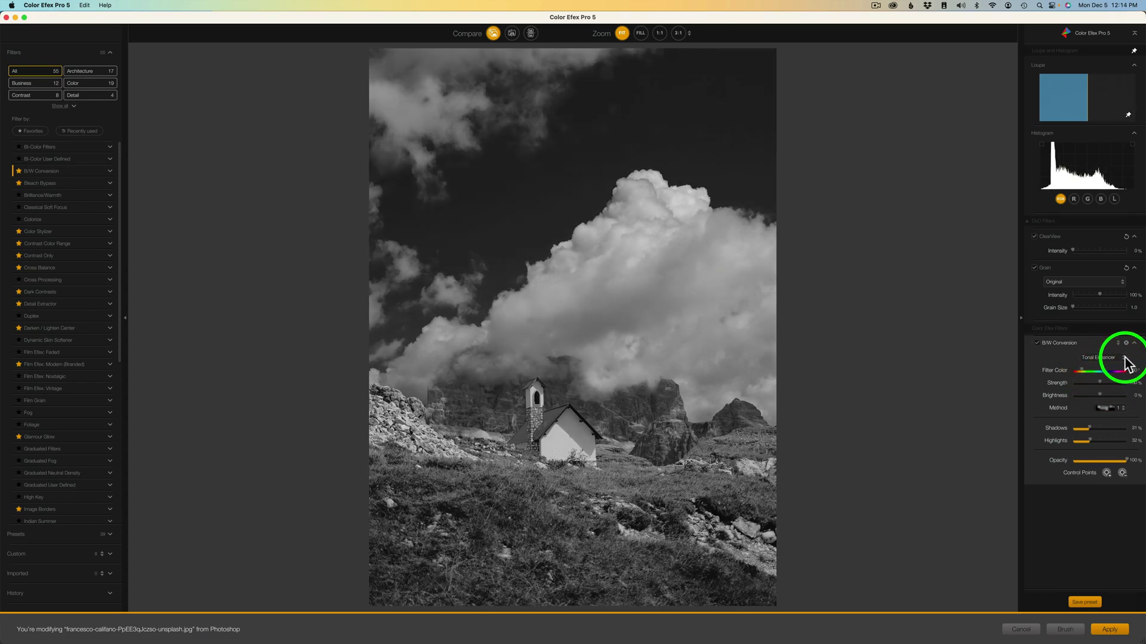
{"action": "left_click", "coordinate": [1122, 357]}
{"action": "left_click", "coordinate": [1105, 369]}
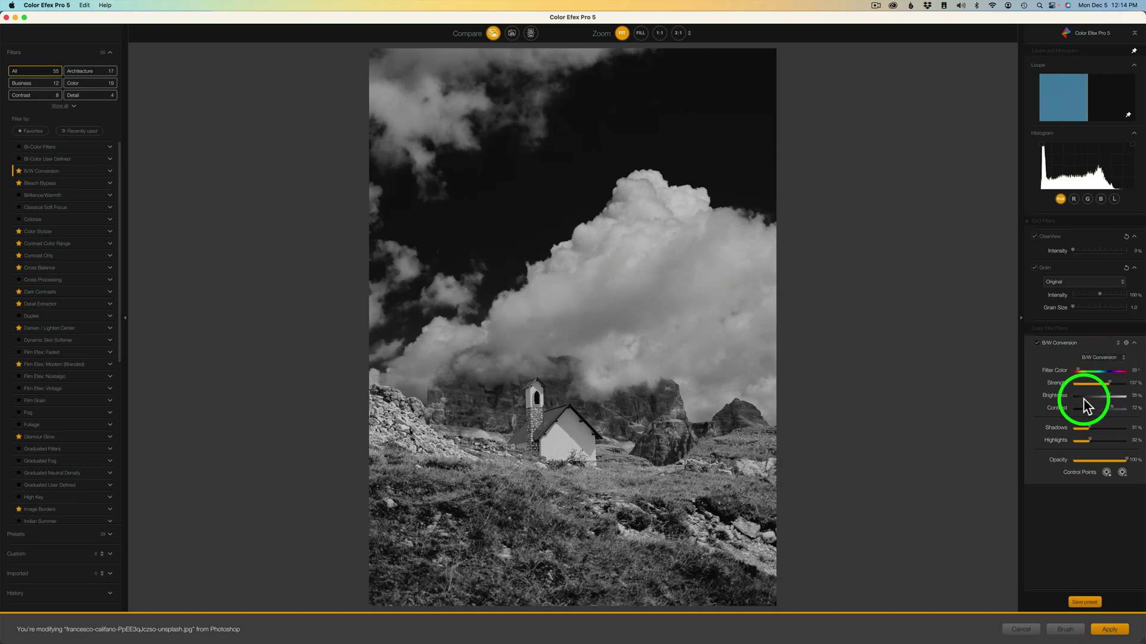
{"action": "left_click", "coordinate": [1113, 358]}
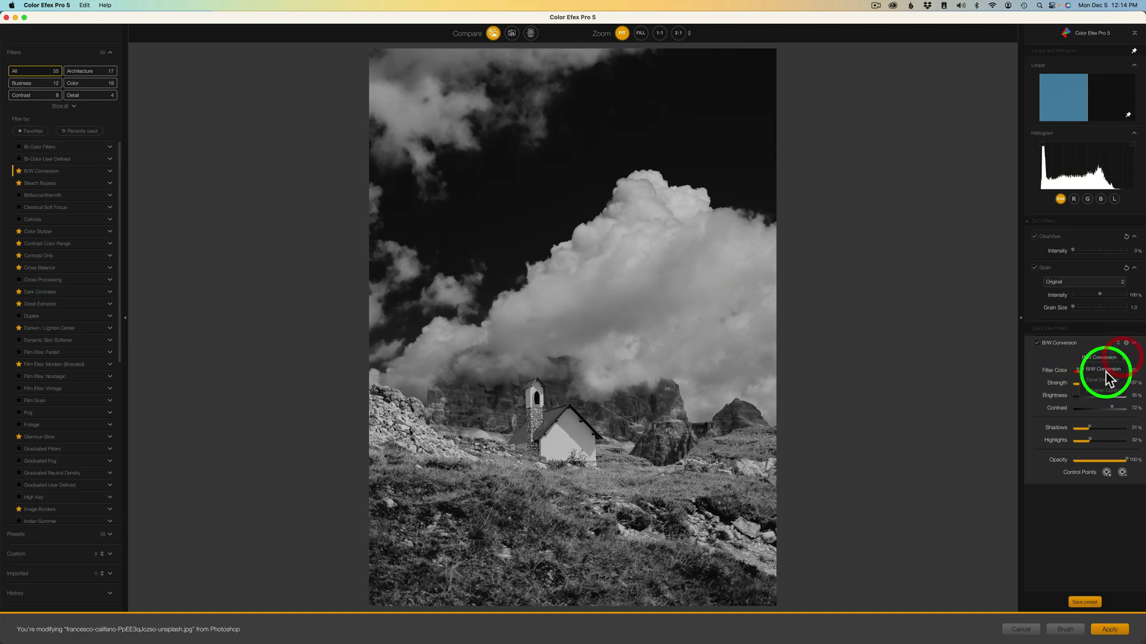
{"action": "left_click", "coordinate": [1104, 380]}
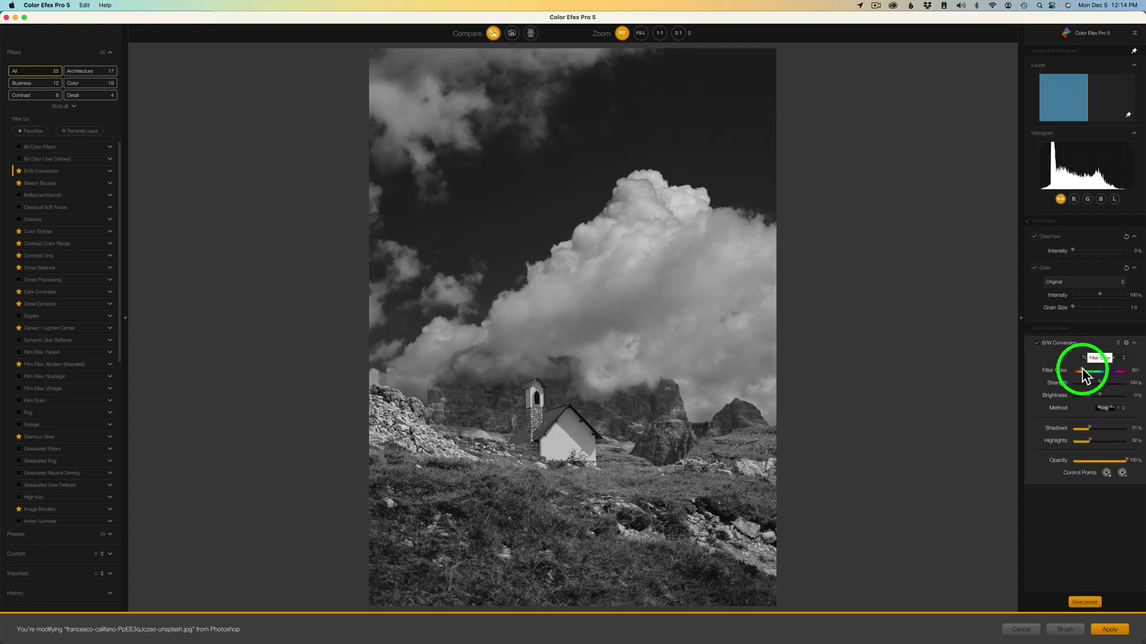
- Try the Tonal Enhancer filter color in the blue and magenta range, finishing on an orange-red of about 36°
{"action": "left_click_drag", "start_coordinate": [1084, 375], "coordinate": [1110, 368]}
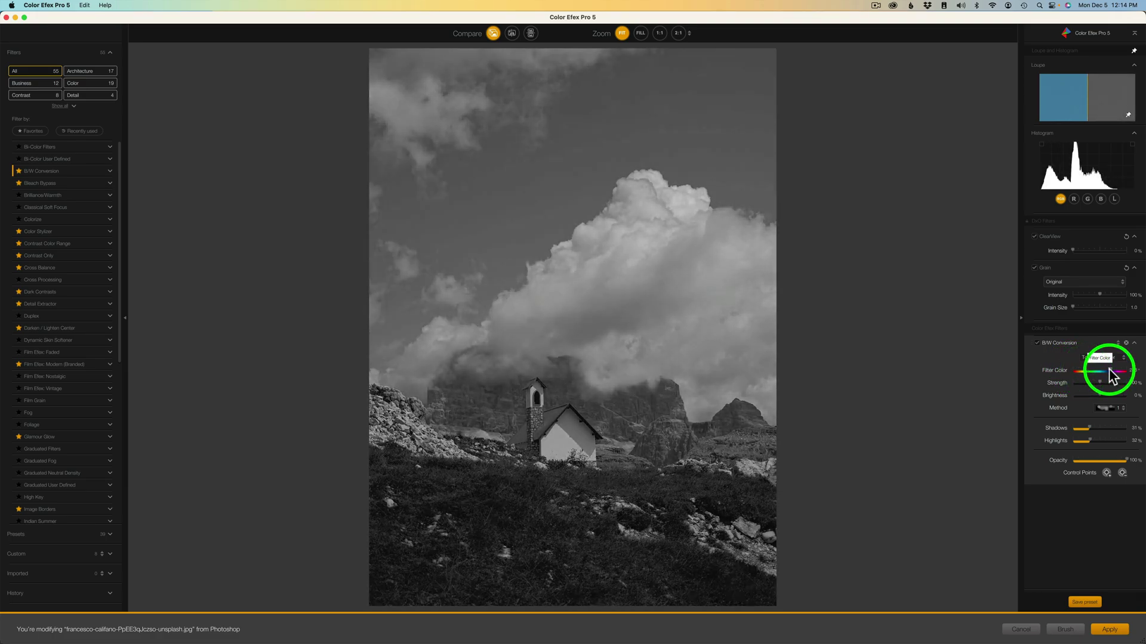
{"action": "left_click_drag", "start_coordinate": [1111, 375], "coordinate": [1132, 378]}
{"action": "left_click_drag", "start_coordinate": [1129, 371], "coordinate": [1117, 371]}
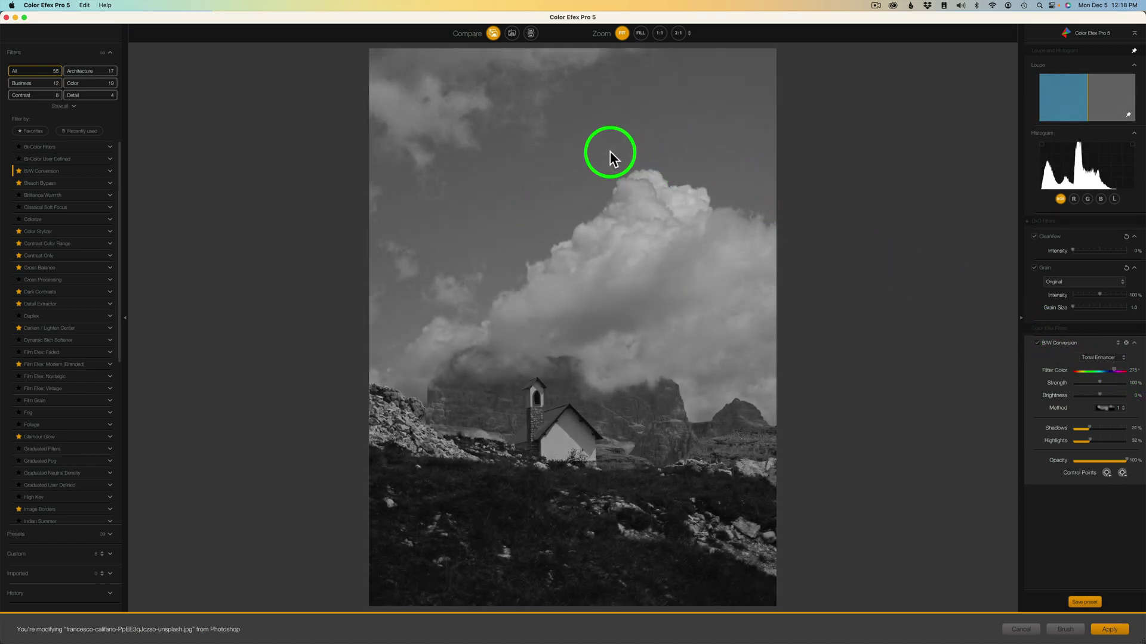
{"action": "left_click", "coordinate": [1115, 371]}
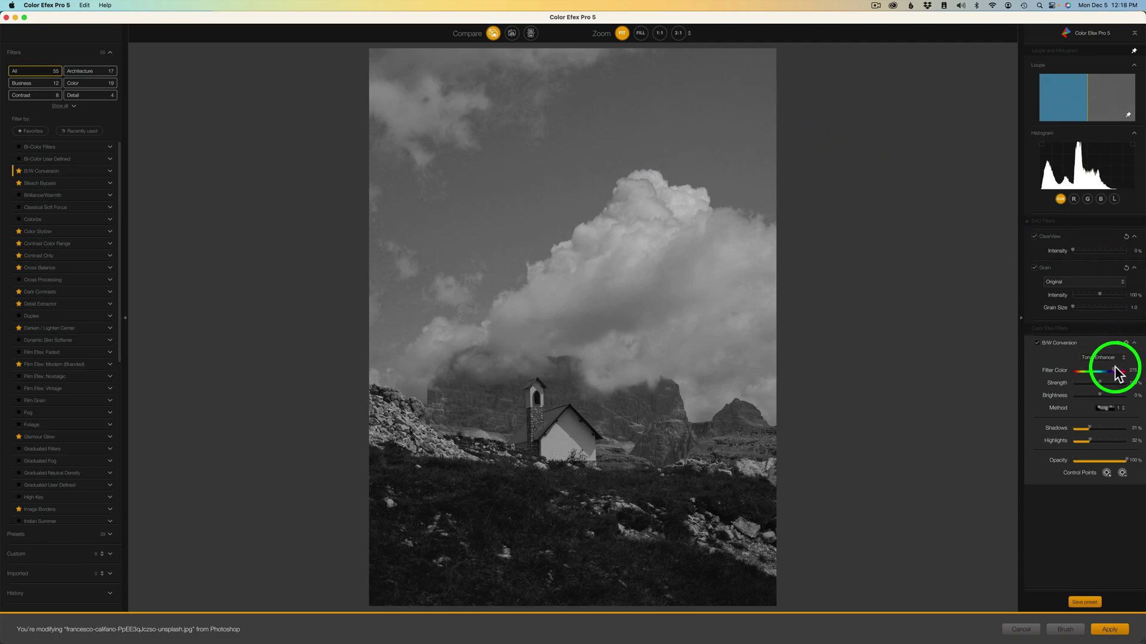
{"action": "left_click_drag", "start_coordinate": [1114, 368], "coordinate": [1079, 365]}
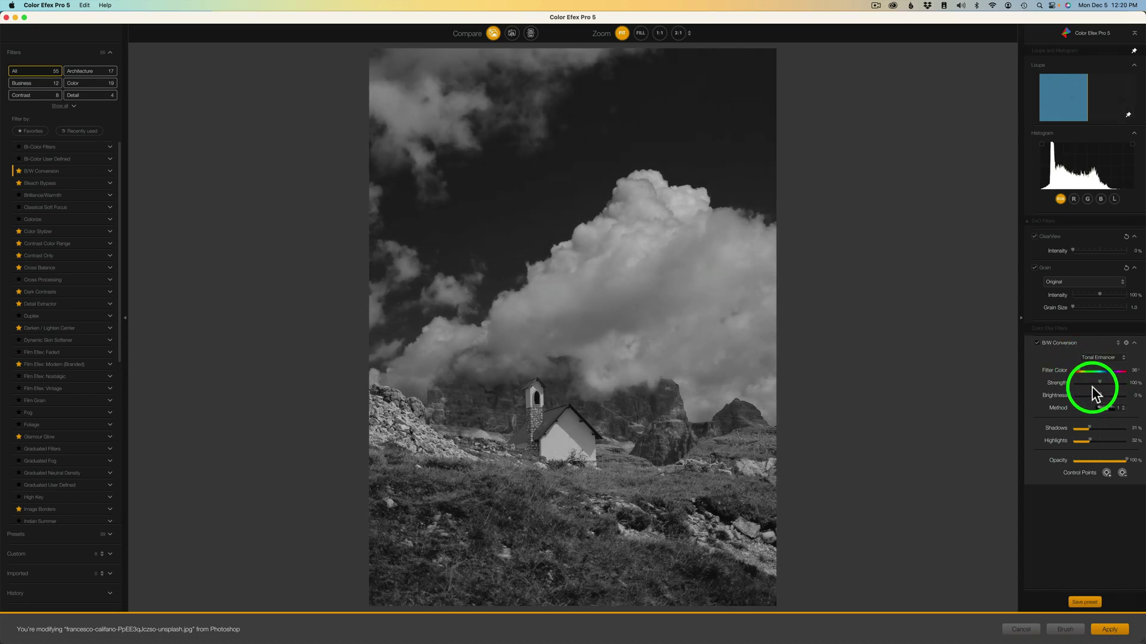
- Raise the Tonal Enhancer strength to about 188% and the brightness to about 25%
{"action": "left_click", "coordinate": [1101, 382]}
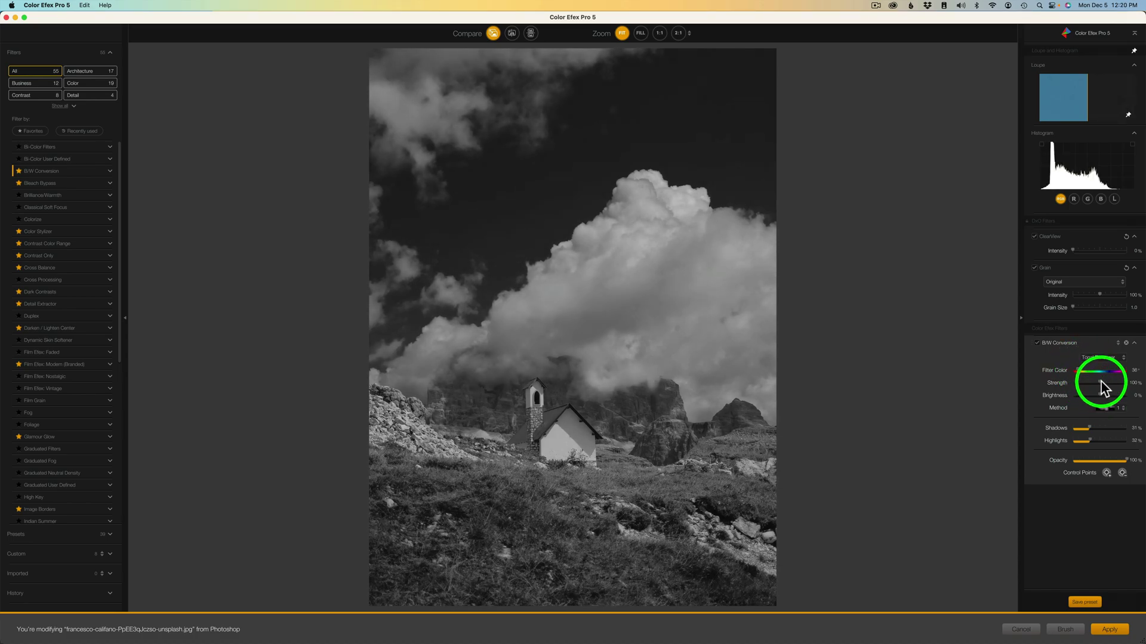
{"action": "left_click_drag", "start_coordinate": [1101, 382], "coordinate": [1120, 380]}
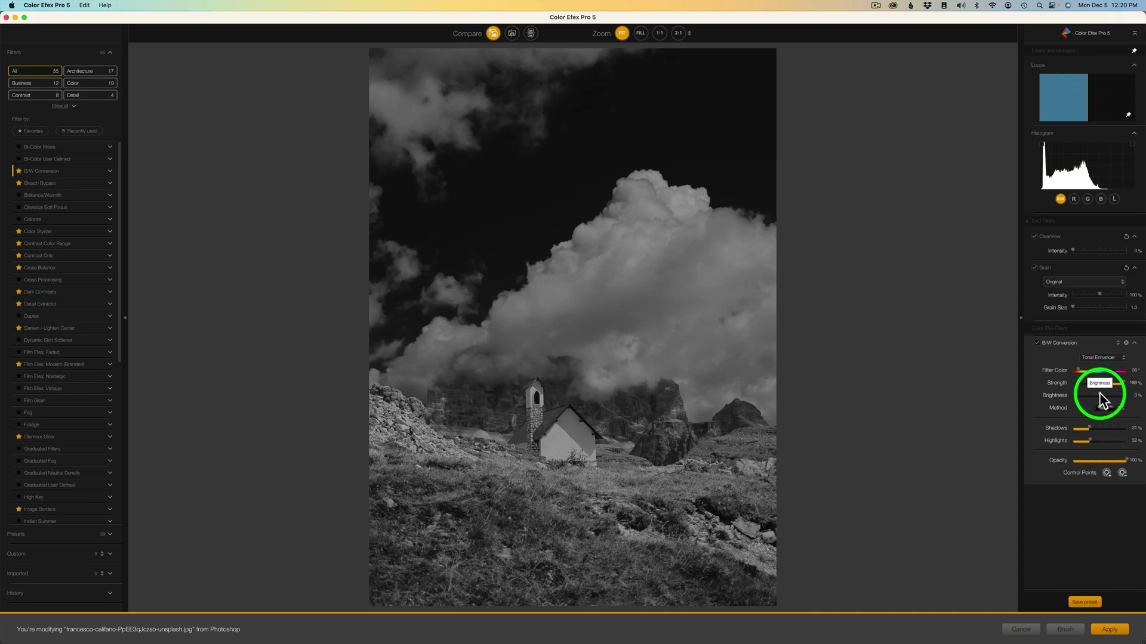
{"action": "left_click_drag", "start_coordinate": [1099, 395], "coordinate": [1107, 394]}
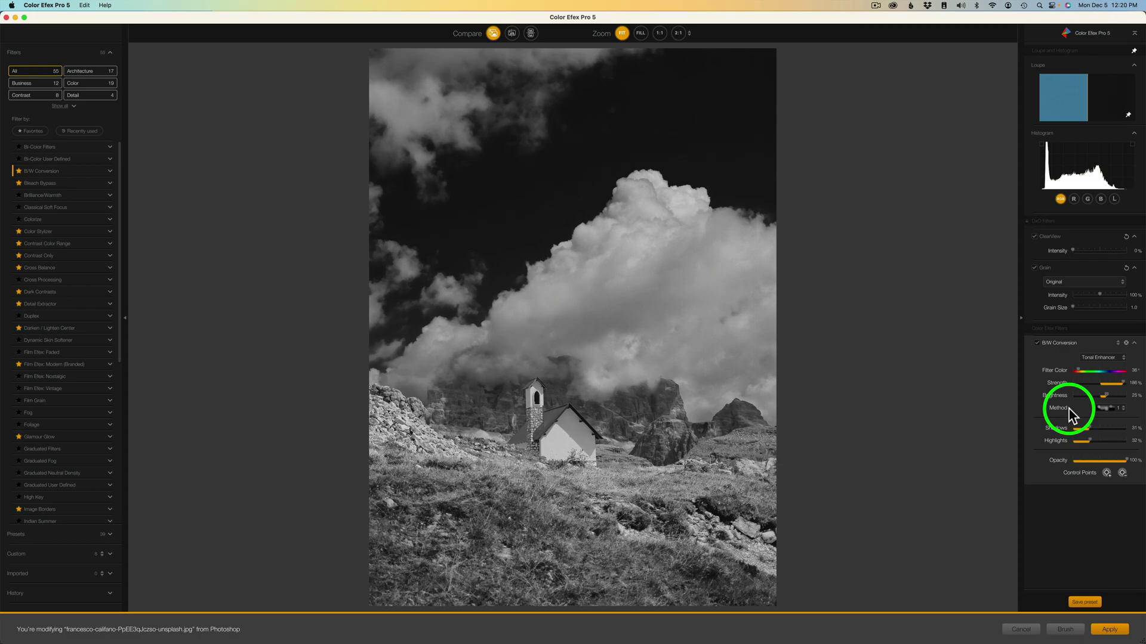
- Compare the Tonal Enhancer's numbered contrast methods and choose method 2
{"action": "left_click", "coordinate": [1124, 411]}
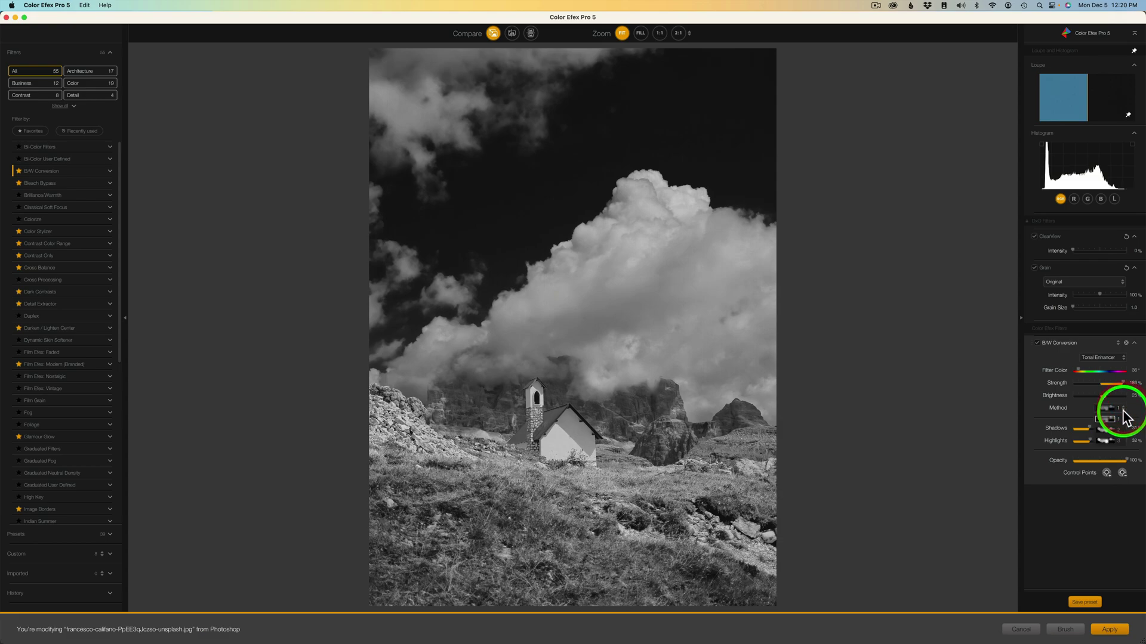
{"action": "left_click", "coordinate": [1107, 431]}
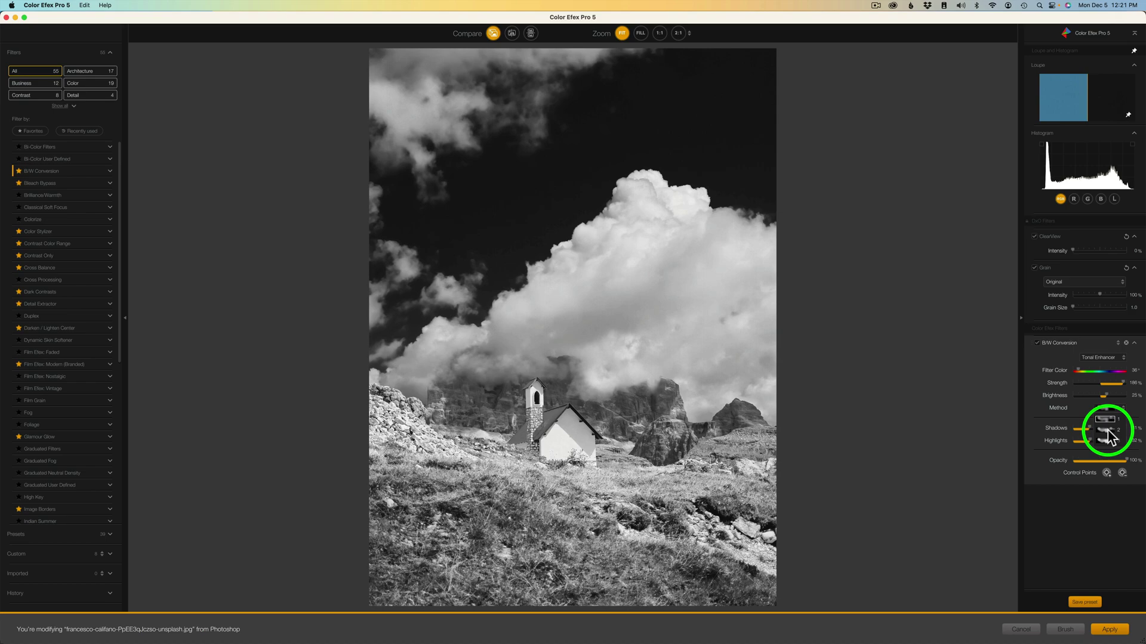
{"action": "left_click", "coordinate": [1109, 442]}
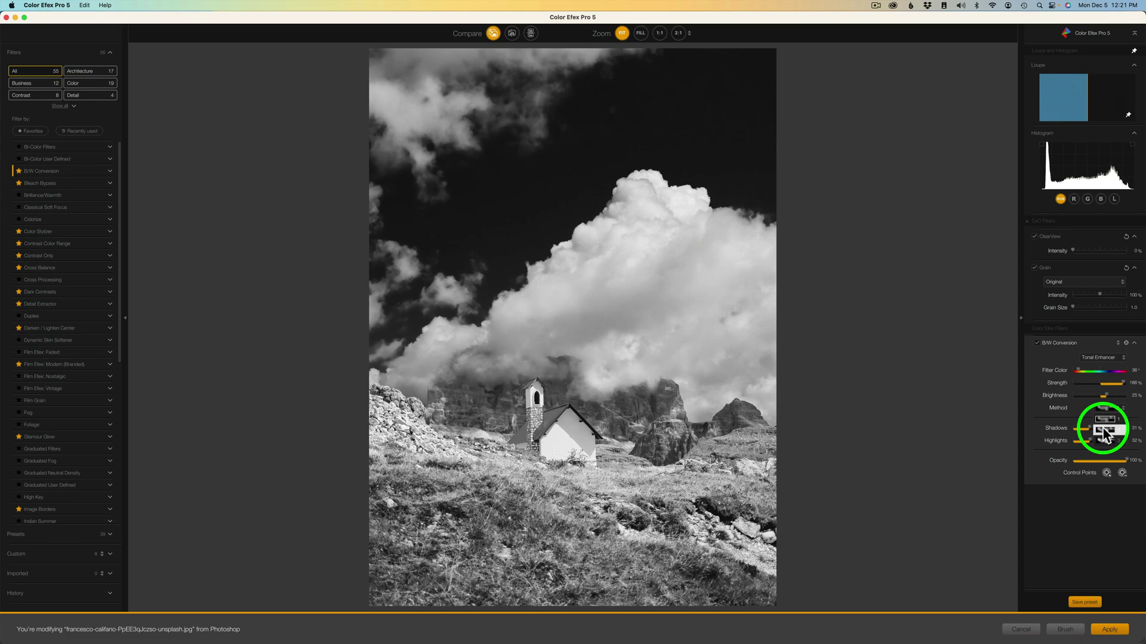
{"action": "left_click", "coordinate": [1102, 429]}
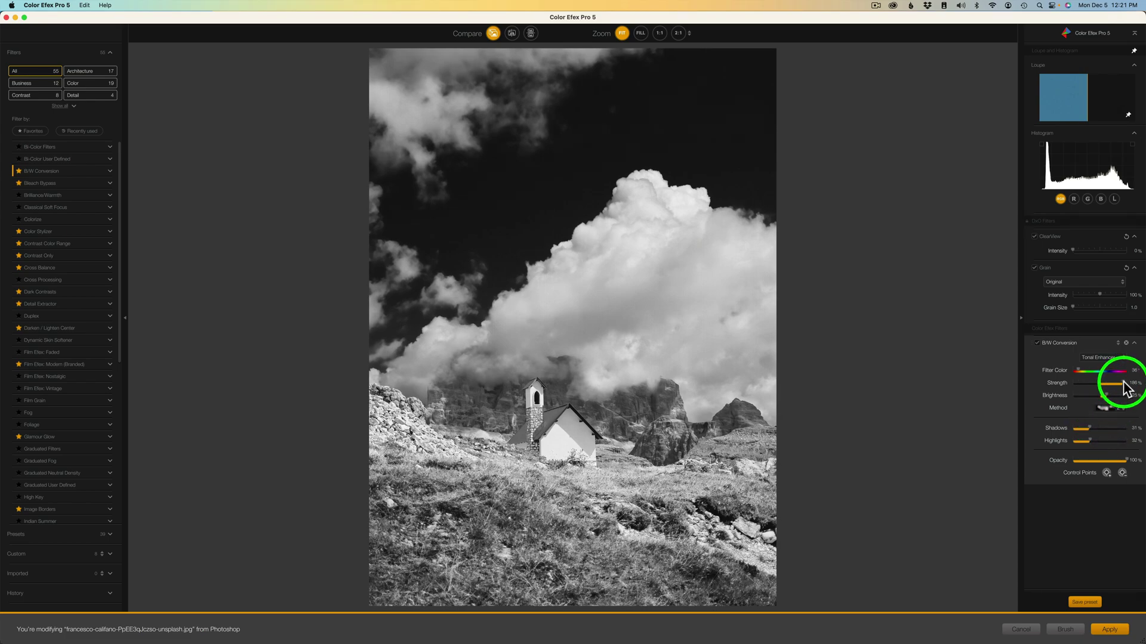
- Set the Tonal Enhancer strength to 200% and the brightness to about 15%
{"action": "mouse_move", "coordinate": [1124, 387]}
{"action": "left_mouse_down"}
{"action": "mouse_move", "coordinate": [1113, 381]}
{"action": "mouse_move", "coordinate": [1132, 390]}
{"action": "mouse_move", "coordinate": [1105, 394]}
{"action": "left_mouse_up"}
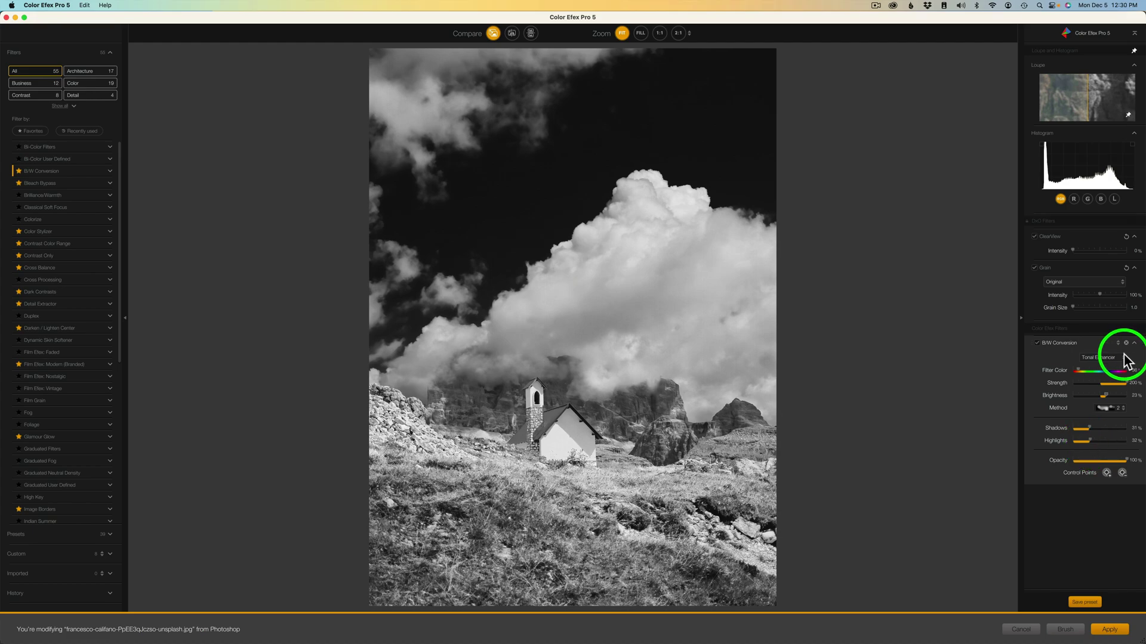
{"action": "left_click", "coordinate": [1124, 358]}
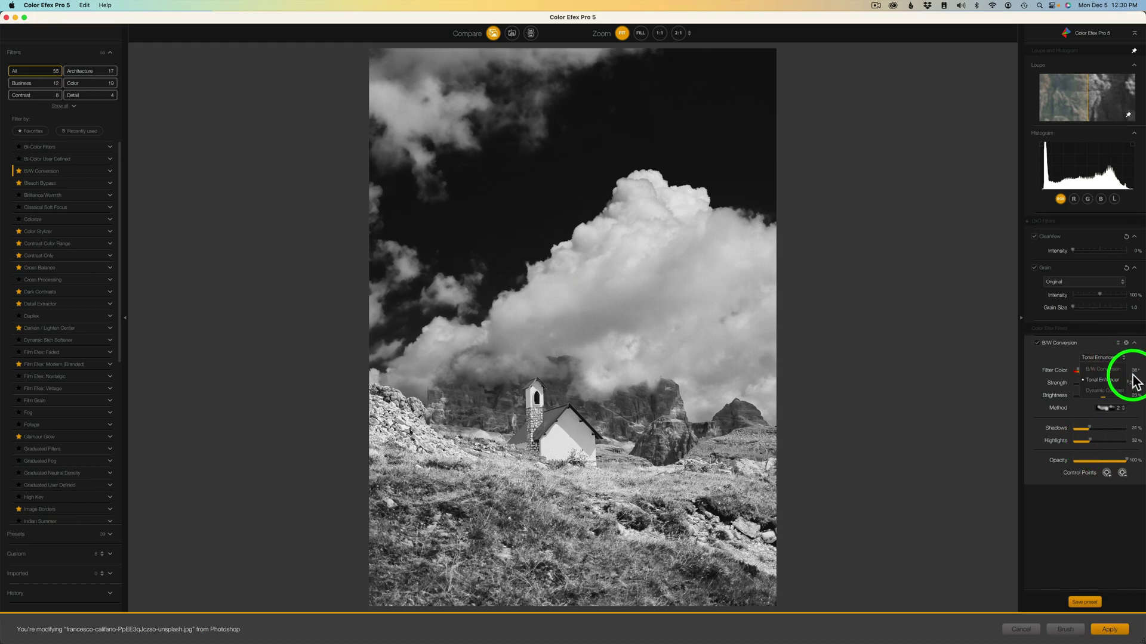
{"action": "left_click", "coordinate": [1135, 356]}
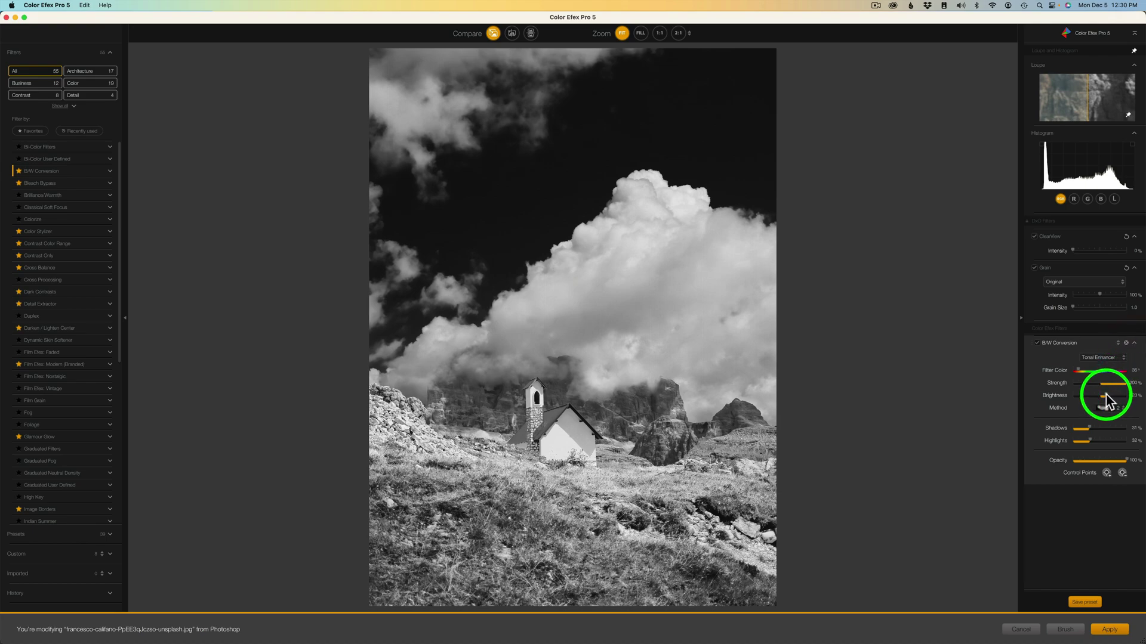
{"action": "left_click_drag", "start_coordinate": [1105, 392], "coordinate": [1102, 393]}
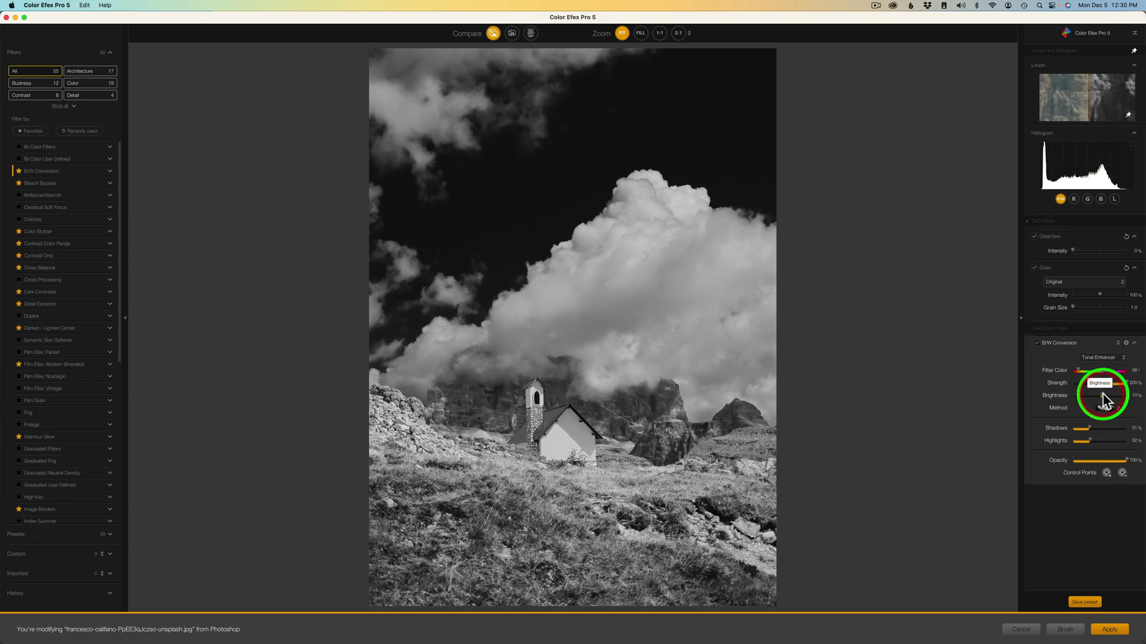
- Switch the B/W Conversion method to Dynamic Contrast, with the filter color at about 109° and the strength at about 145%
{"action": "left_click", "coordinate": [1123, 358]}
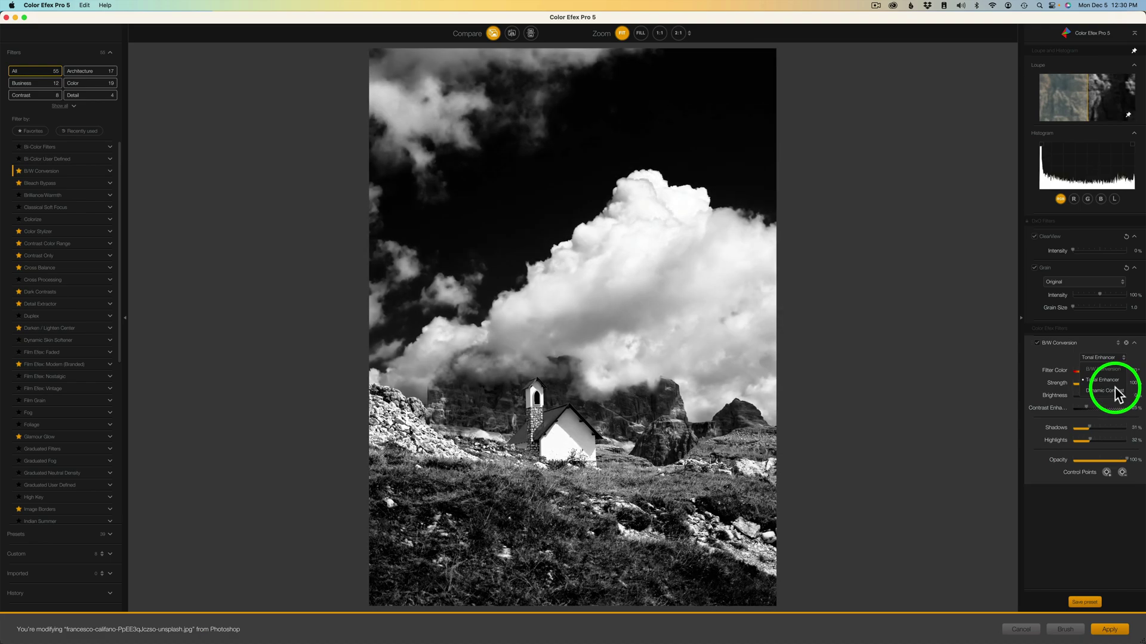
{"action": "left_click", "coordinate": [1117, 394]}
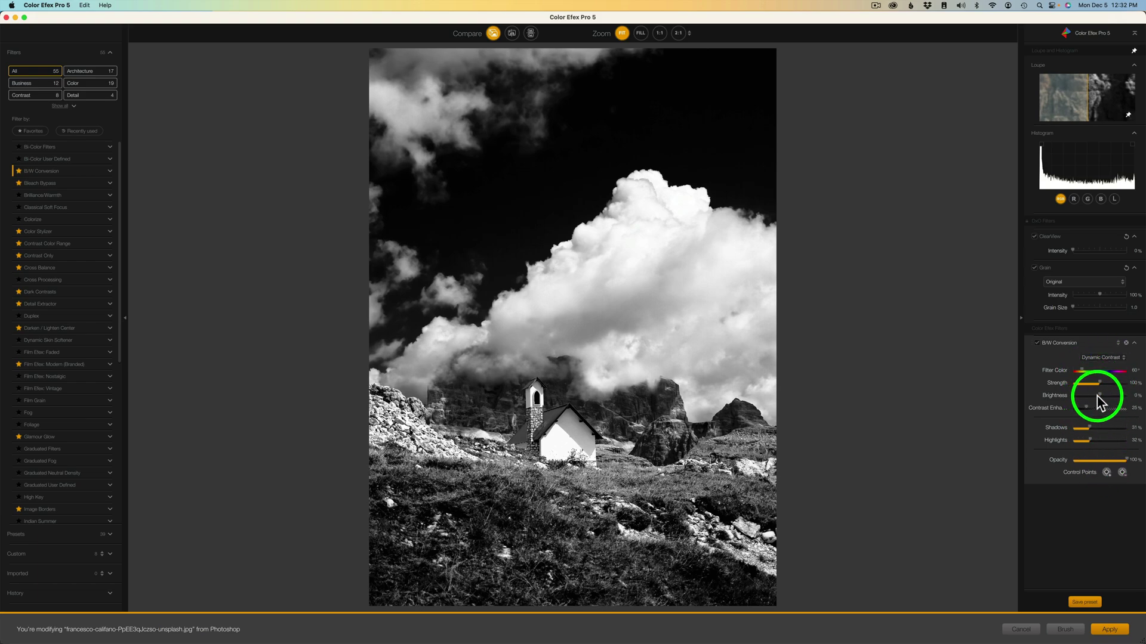
{"action": "mouse_move", "coordinate": [1081, 366]}
{"action": "left_mouse_down"}
{"action": "mouse_move", "coordinate": [1065, 367]}
{"action": "mouse_move", "coordinate": [1129, 371]}
{"action": "mouse_move", "coordinate": [1086, 370]}
{"action": "left_mouse_up"}
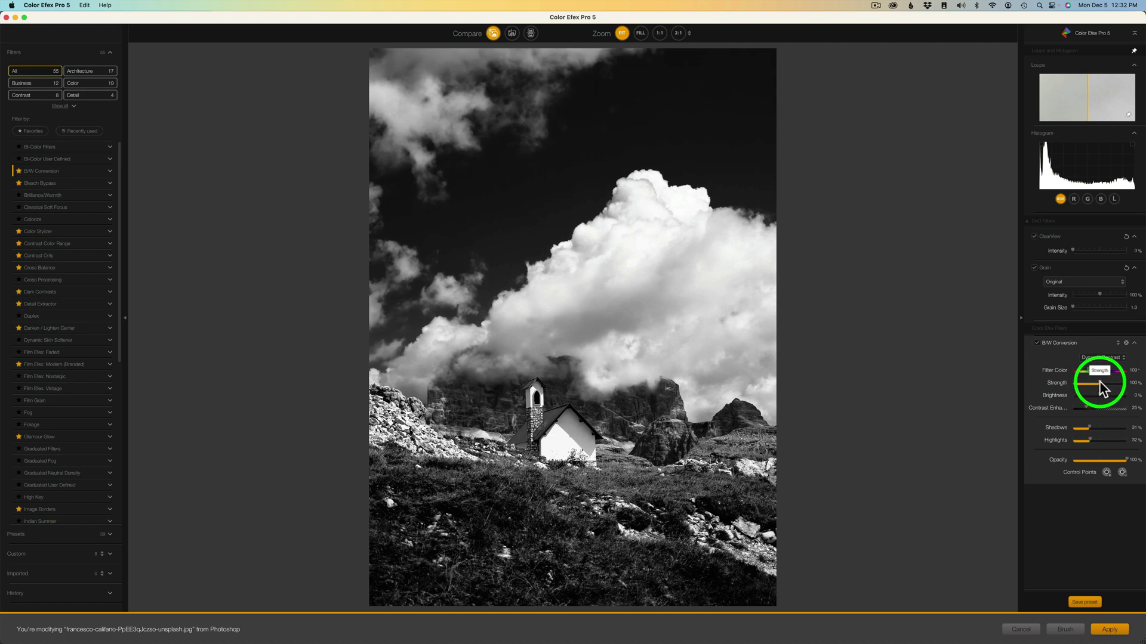
{"action": "mouse_move", "coordinate": [1099, 382]}
{"action": "left_mouse_down"}
{"action": "mouse_move", "coordinate": [1082, 381]}
{"action": "mouse_move", "coordinate": [1111, 382]}
{"action": "mouse_move", "coordinate": [1098, 391]}
{"action": "left_mouse_up"}
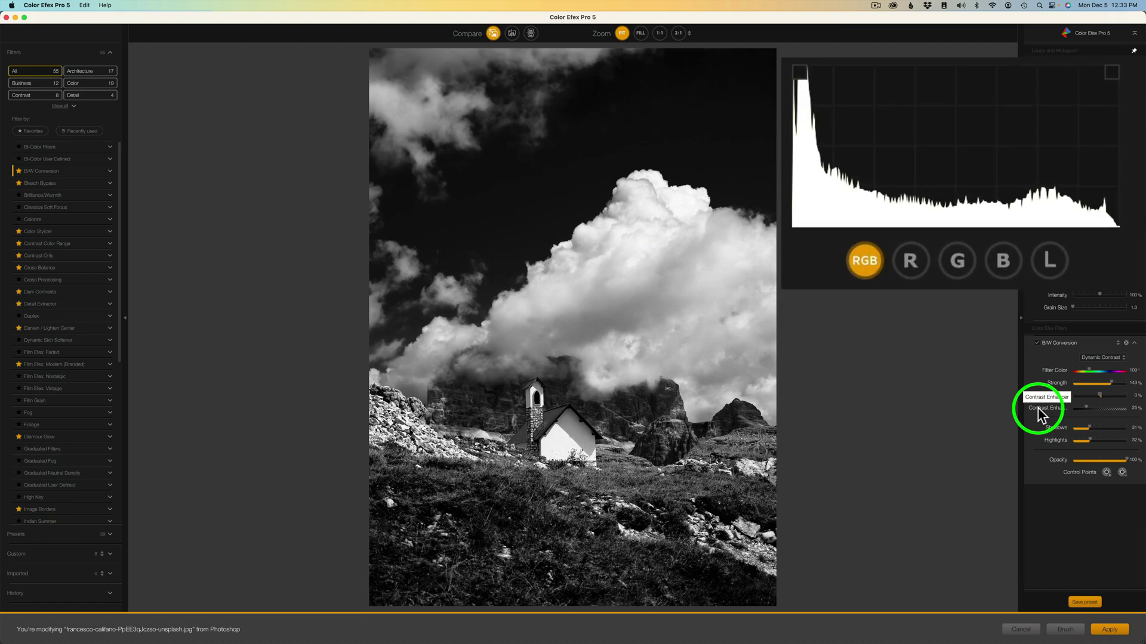
- Try the Contrast Enhancer at its maximum, and settle on about 19%
{"action": "left_click", "coordinate": [1086, 409]}
{"action": "left_click_drag", "start_coordinate": [1087, 412], "coordinate": [1129, 415]}
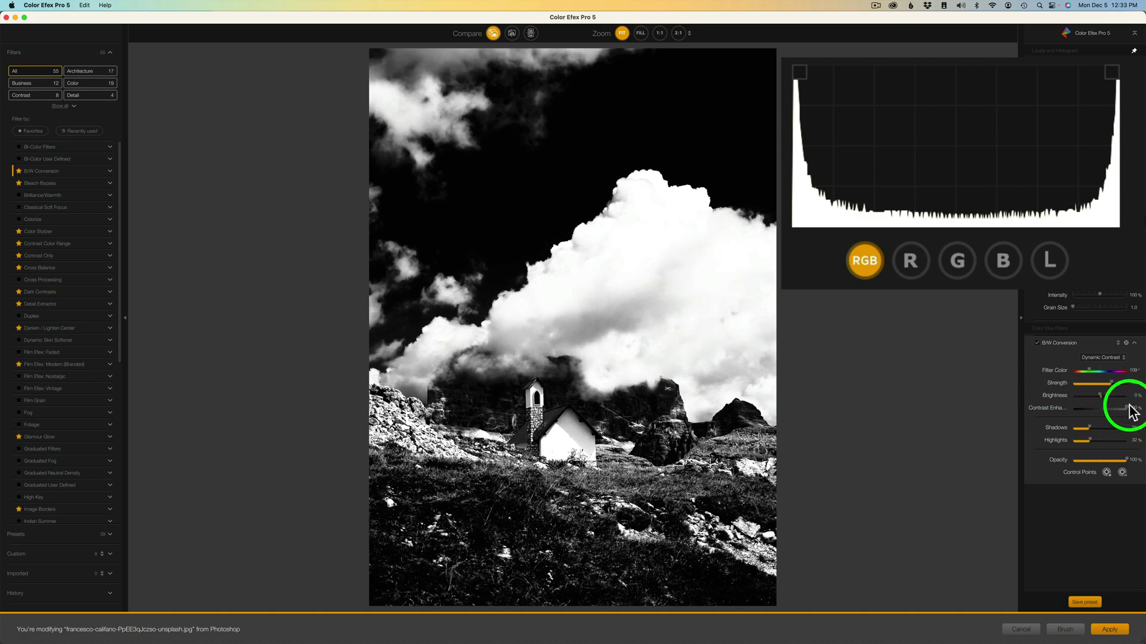
{"action": "left_click_drag", "start_coordinate": [1126, 408], "coordinate": [1084, 408]}
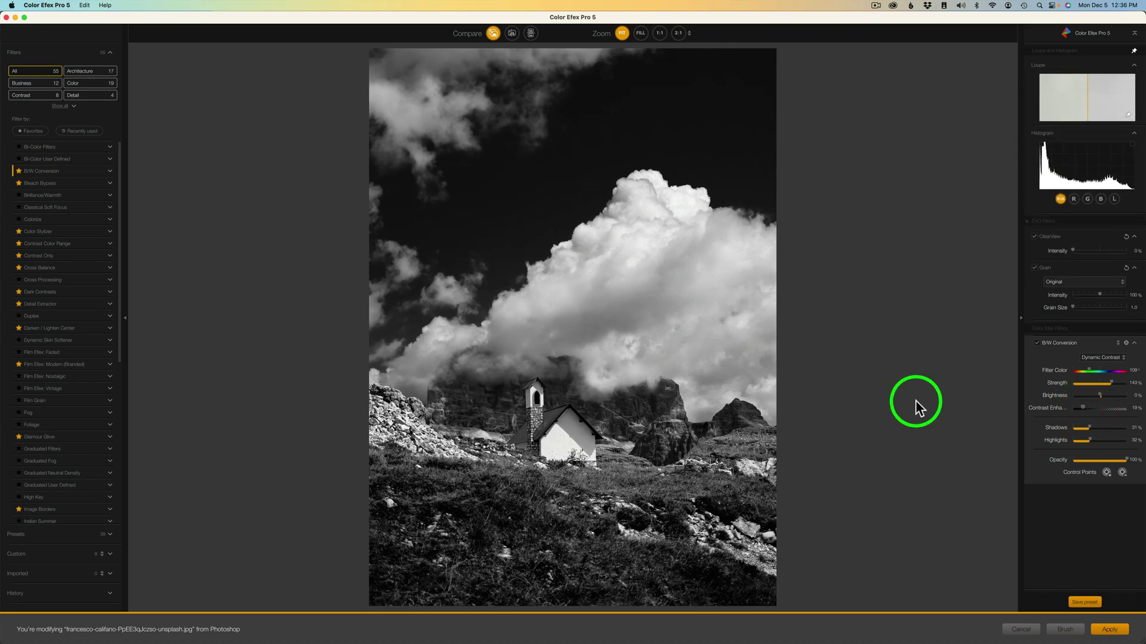
- Compare the Tonal Enhancer and B/W Conversion methods with Dynamic Contrast, and keep Dynamic Contrast
{"action": "left_click", "coordinate": [1123, 359]}
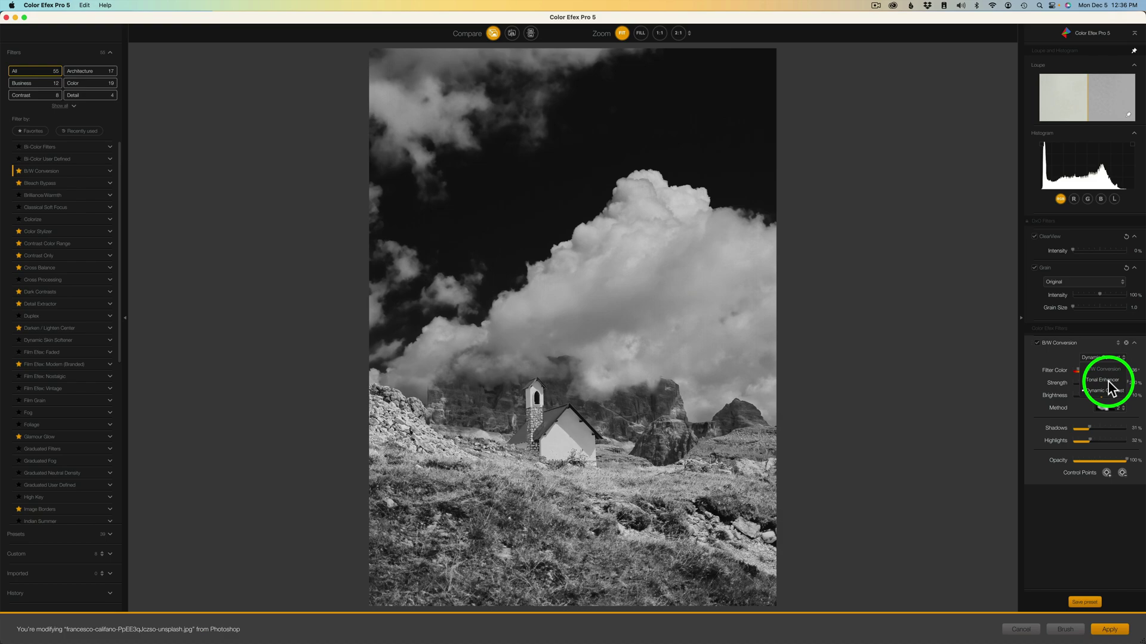
{"action": "left_click", "coordinate": [1107, 390]}
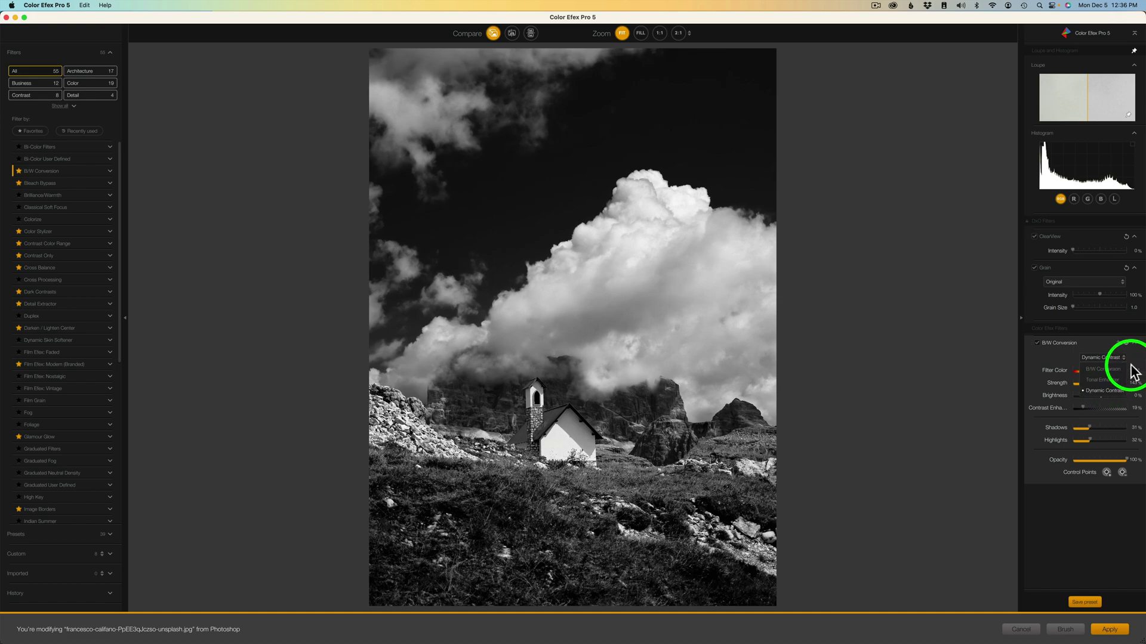
{"action": "left_click", "coordinate": [1114, 358]}
{"action": "left_click", "coordinate": [1116, 369]}
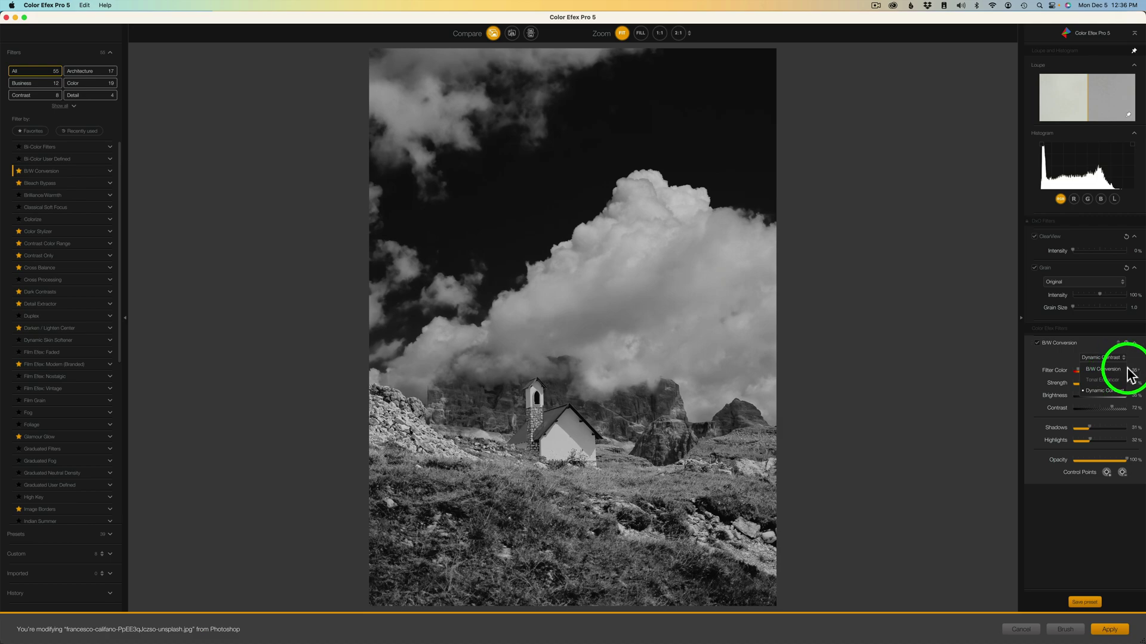
{"action": "left_click", "coordinate": [1109, 390]}
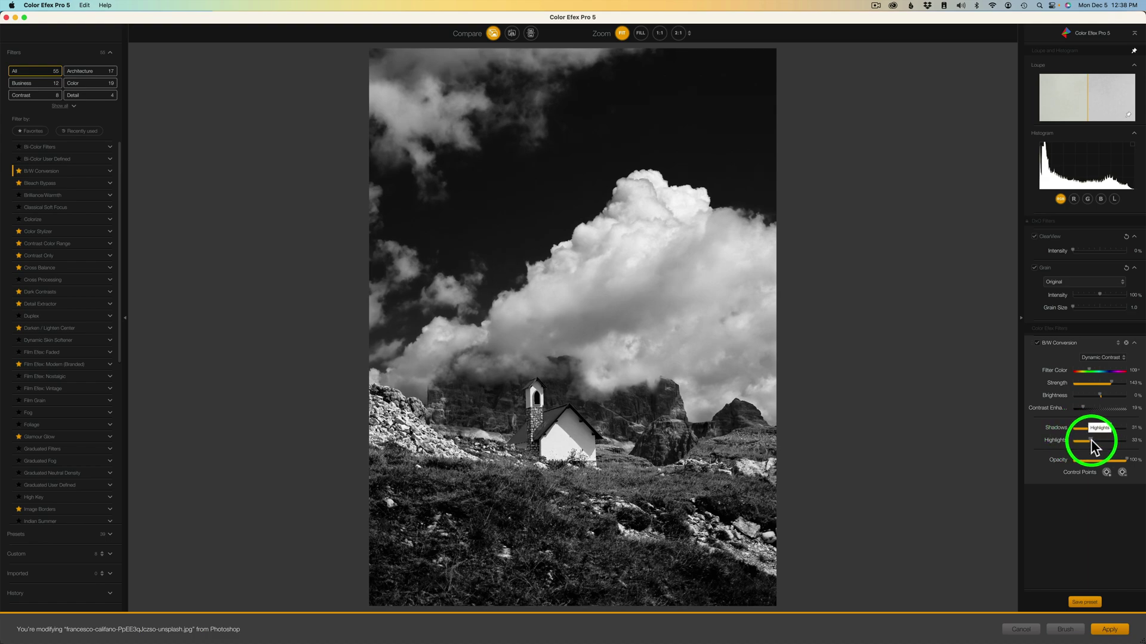
- Raise the highlights to about 55% and the shadows to about 58%, and apply the filter to the photo in Photoshop
{"action": "left_click_drag", "start_coordinate": [1092, 441], "coordinate": [1101, 441]}
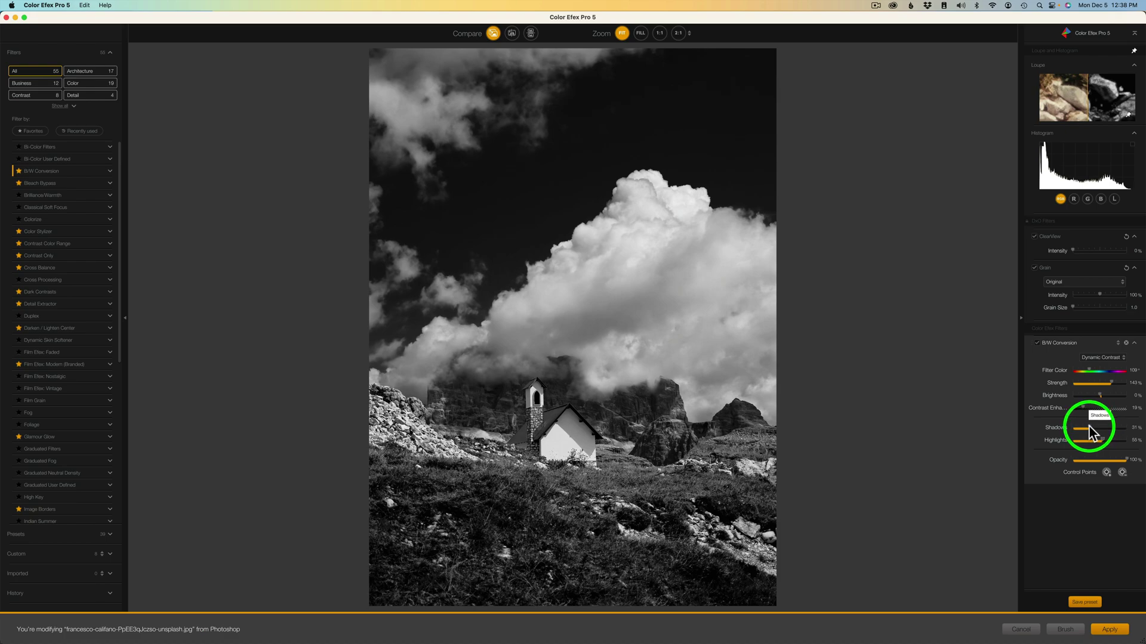
{"action": "left_click_drag", "start_coordinate": [1089, 428], "coordinate": [1103, 426]}
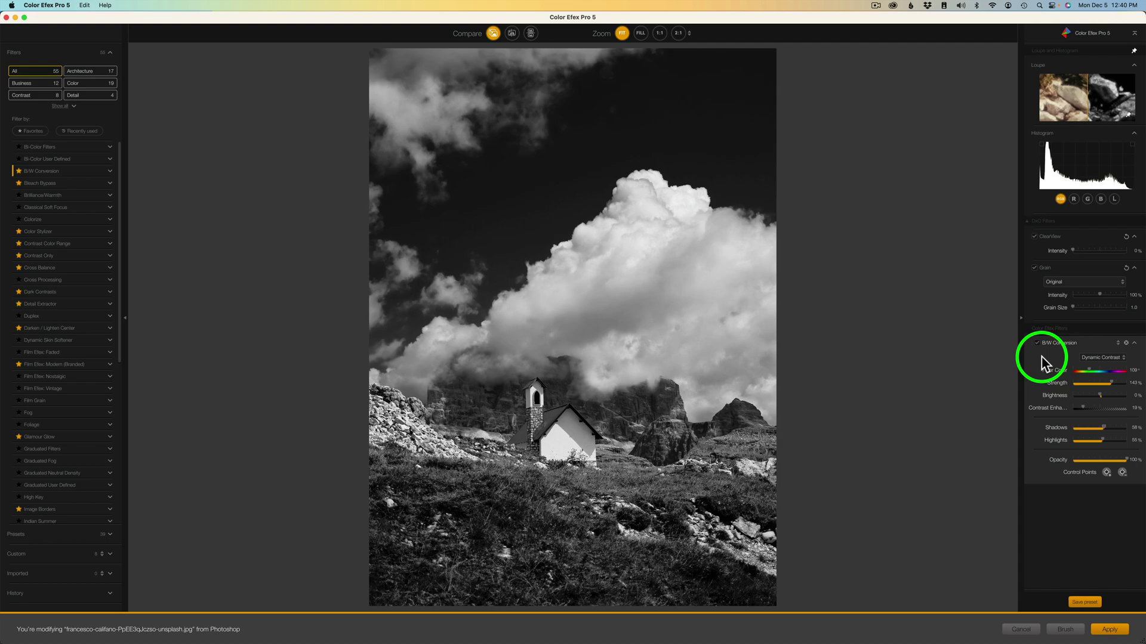
{"action": "left_click", "coordinate": [1109, 632]}
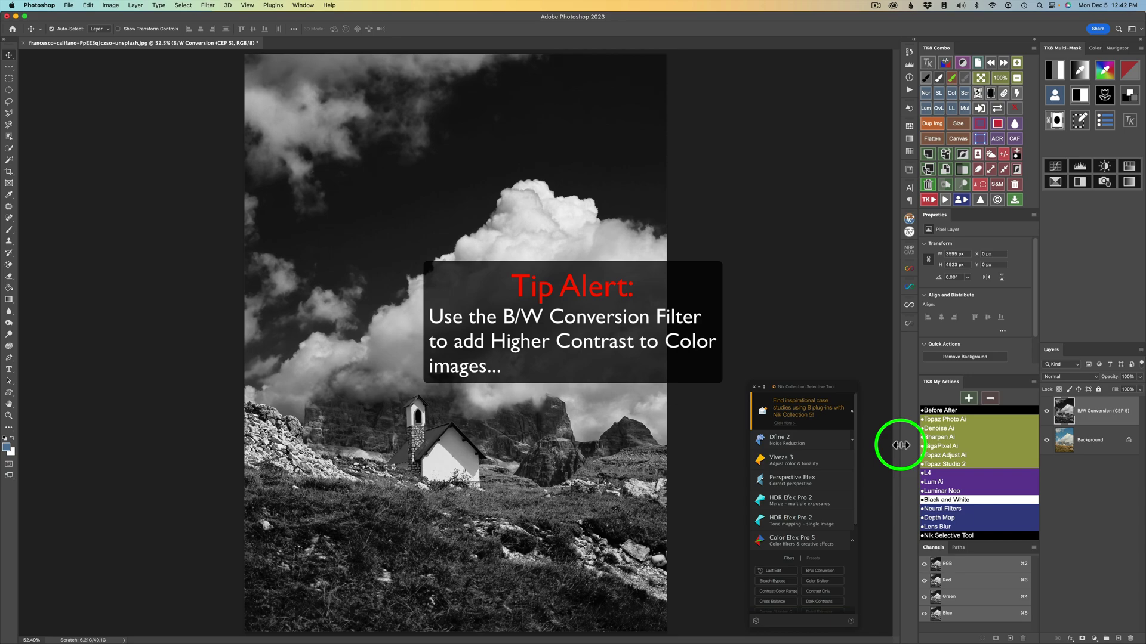
- Try the B/W Conversion layer in Luminosity blend mode at 44% opacity, and compare it with the original color photo
{"action": "left_click", "coordinate": [1095, 378]}
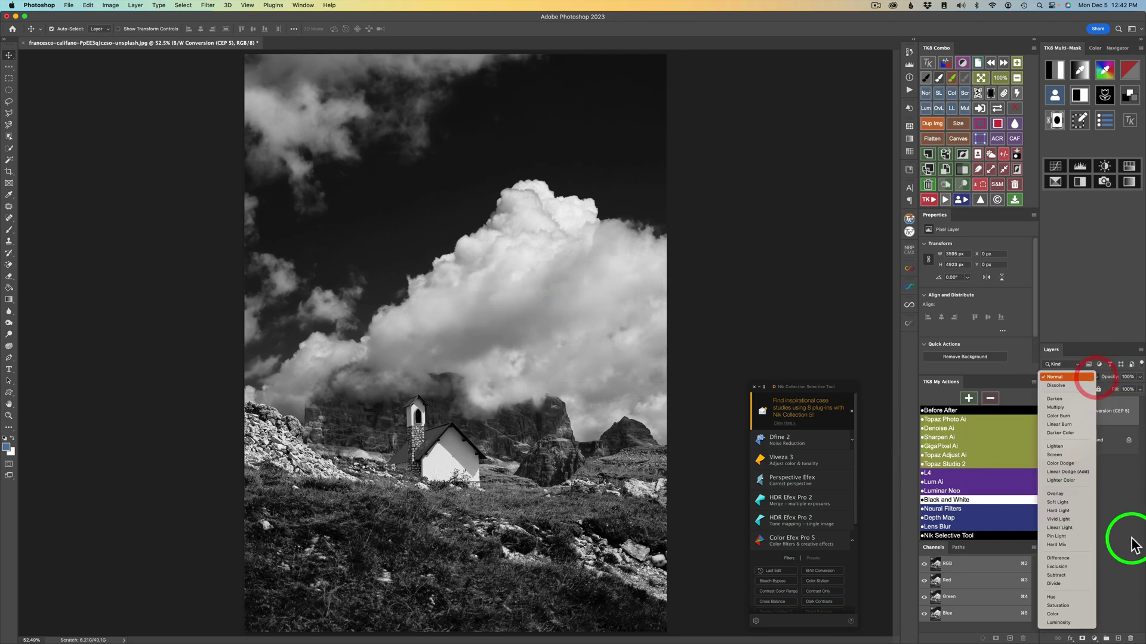
{"action": "left_click", "coordinate": [1066, 623]}
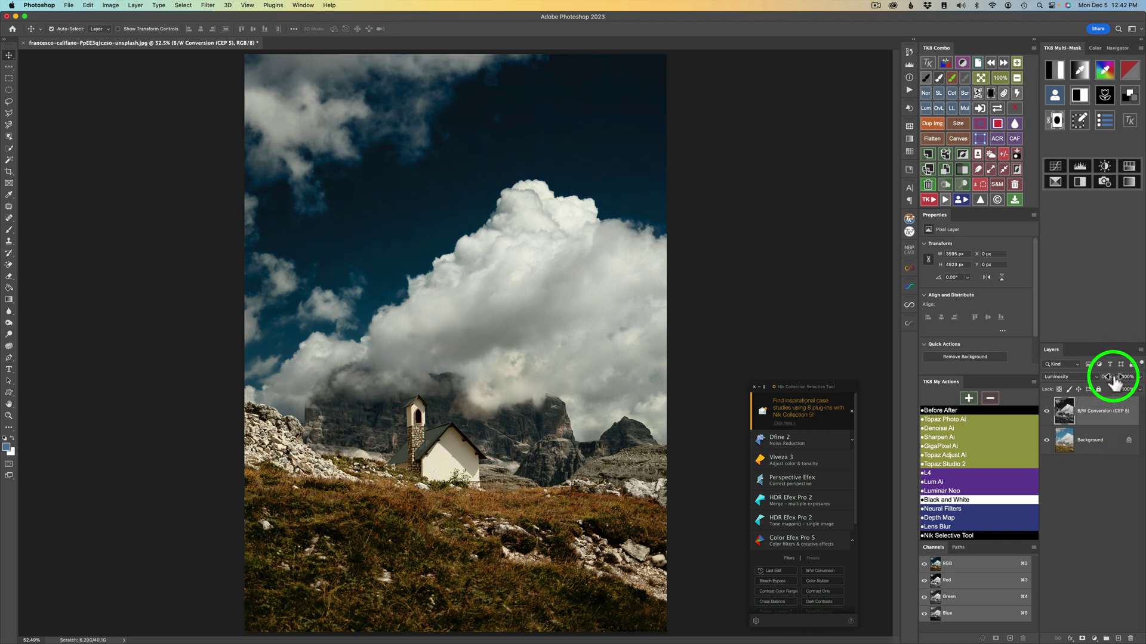
{"action": "left_click_drag", "start_coordinate": [1114, 385], "coordinate": [1088, 384]}
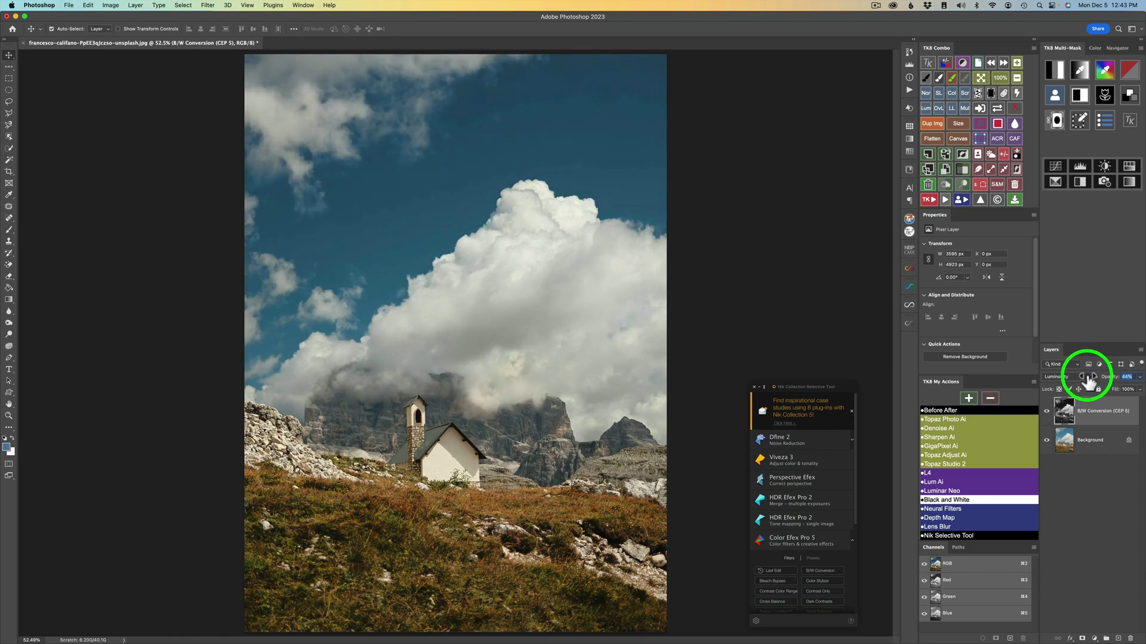
{"action": "left_click", "coordinate": [1047, 413]}
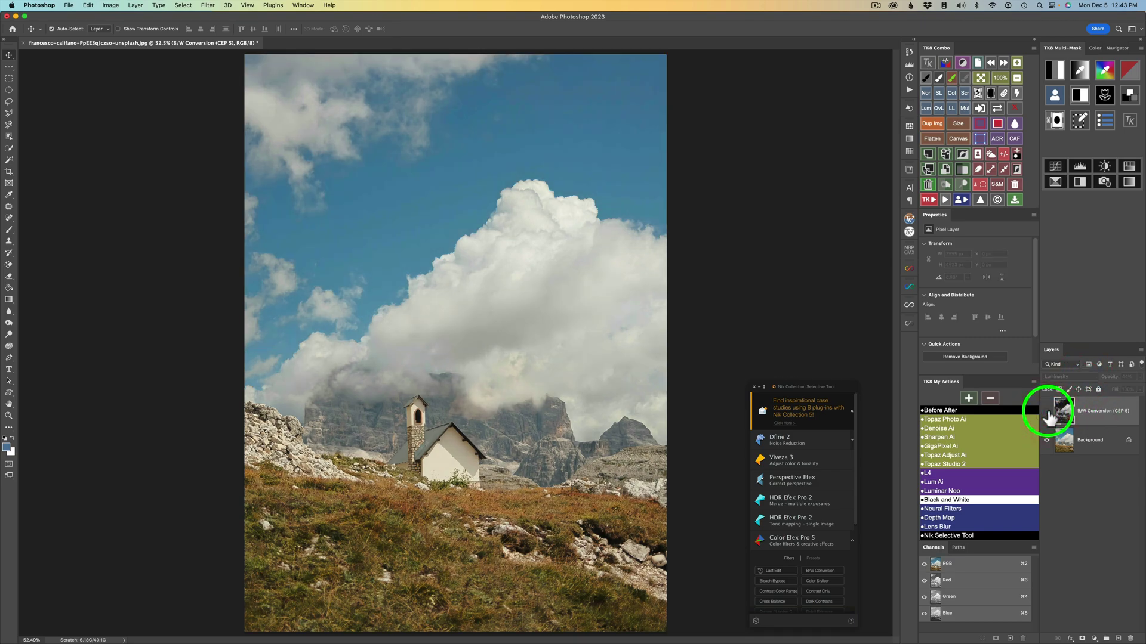
{"action": "left_click", "coordinate": [1047, 413]}
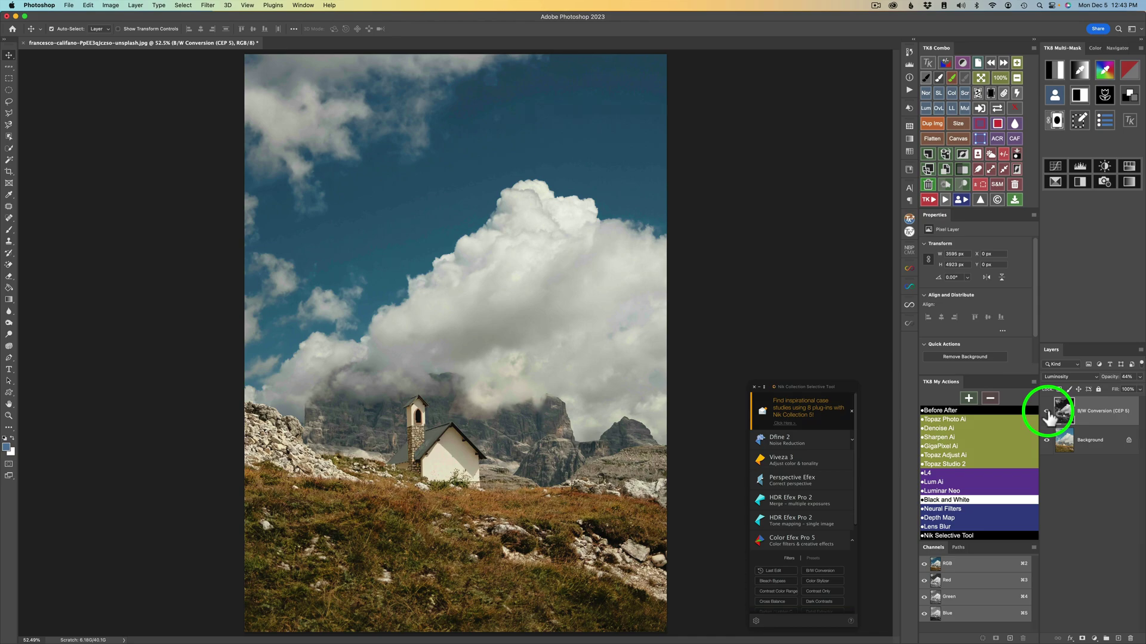
- Return the B/W Conversion layer to Normal blend mode at 100% opacity, and compare it with the original color photo
{"action": "left_click", "coordinate": [1095, 377]}
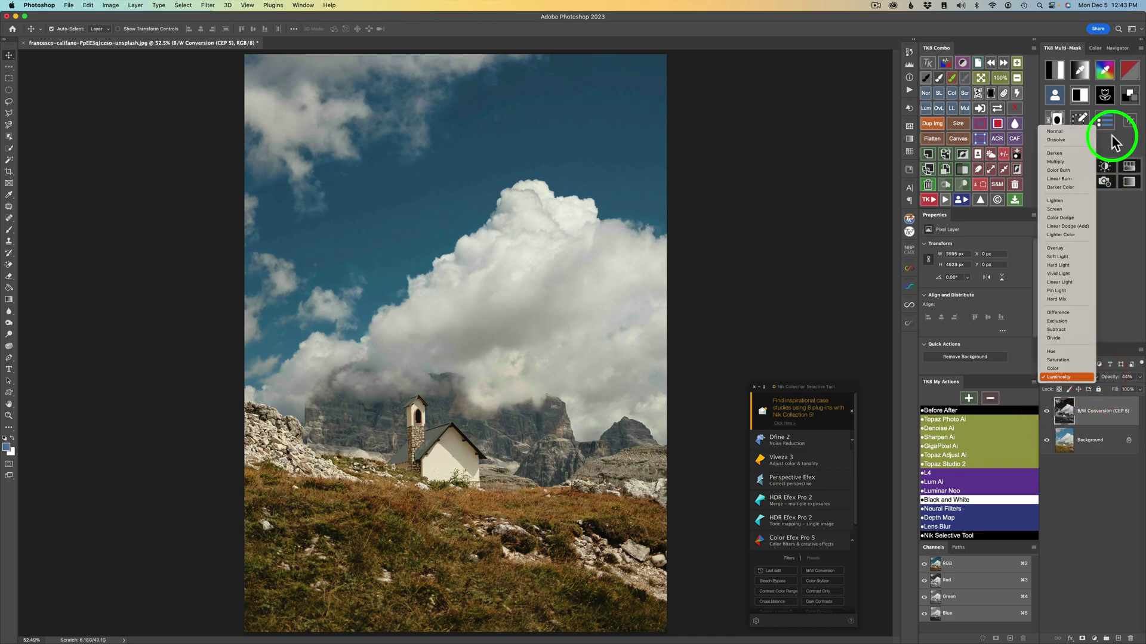
{"action": "left_click", "coordinate": [1074, 132]}
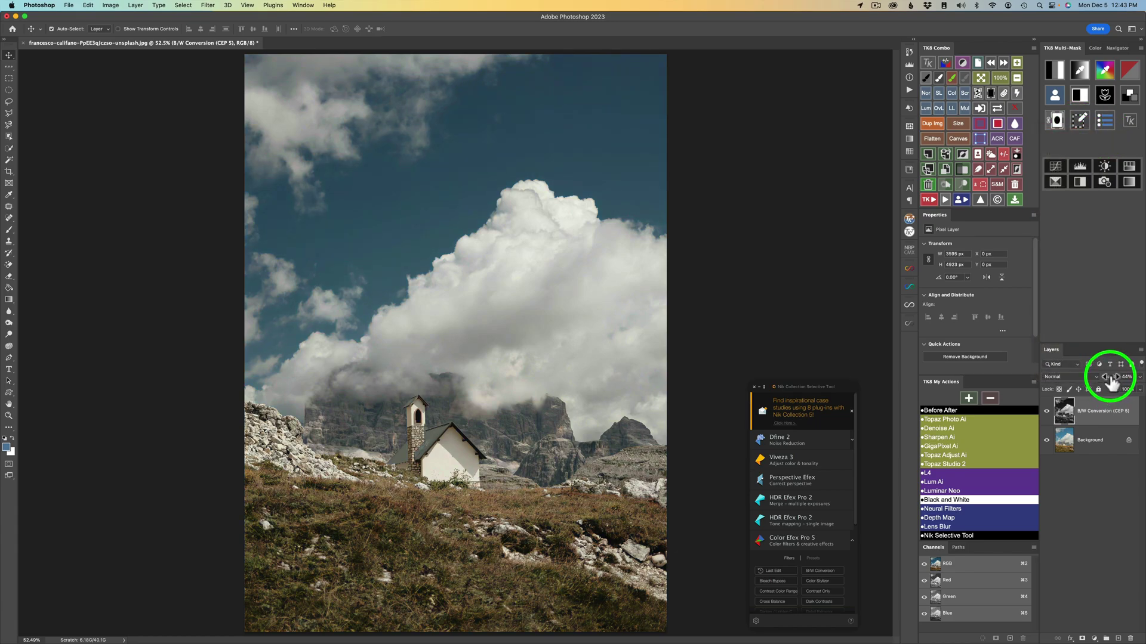
{"action": "left_click_drag", "start_coordinate": [1111, 383], "coordinate": [1141, 377]}
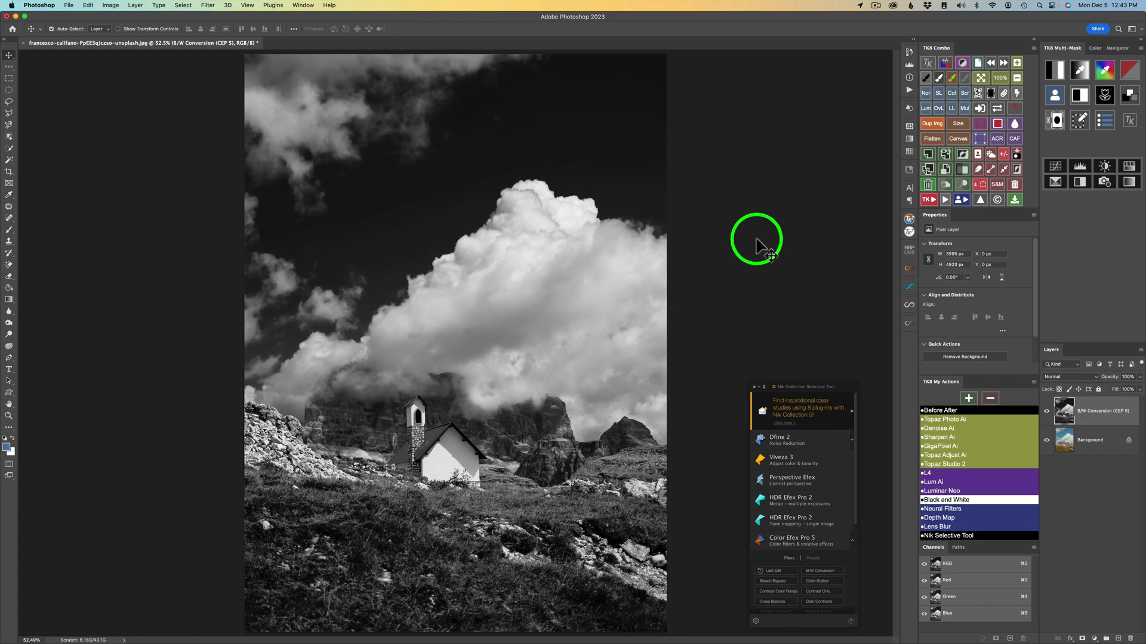
{"action": "left_click", "coordinate": [1046, 412]}
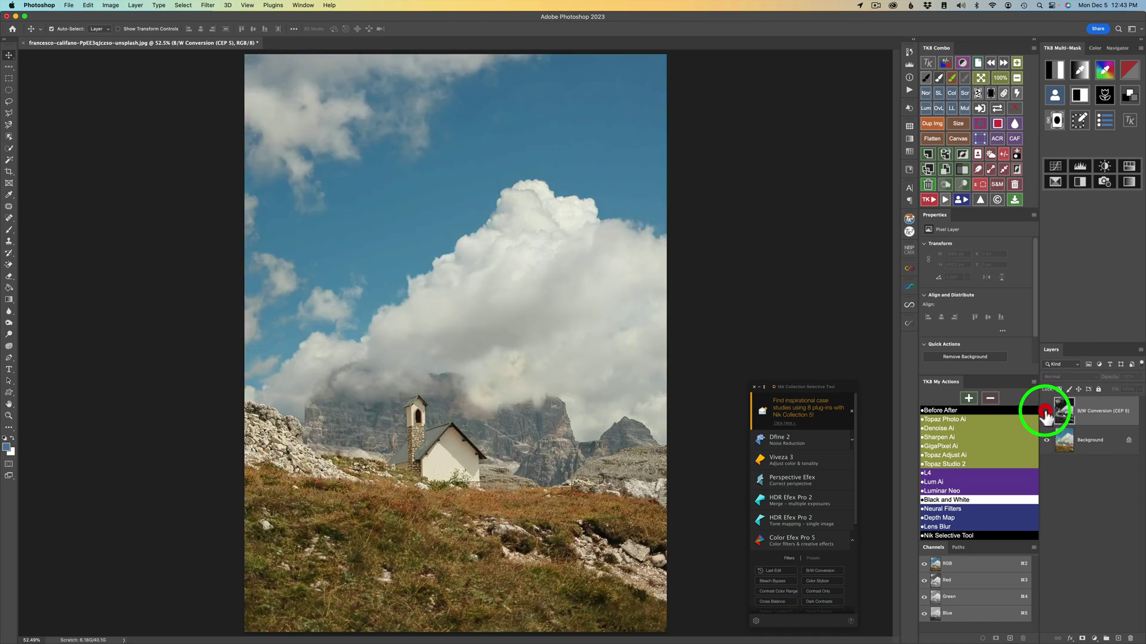
{"action": "left_click", "coordinate": [1046, 411]}
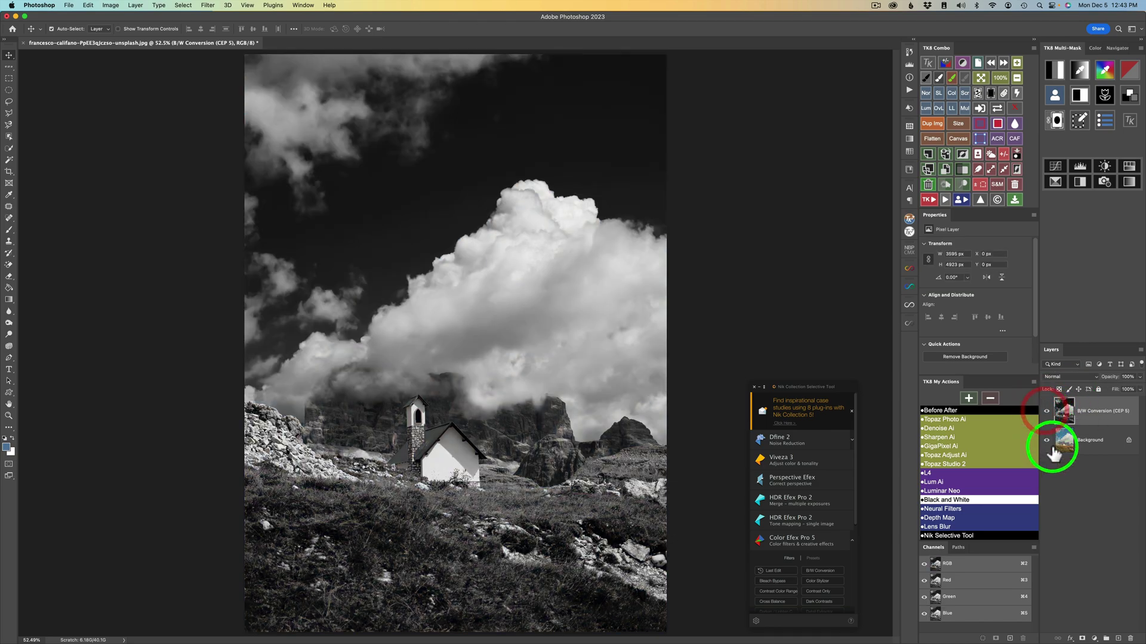